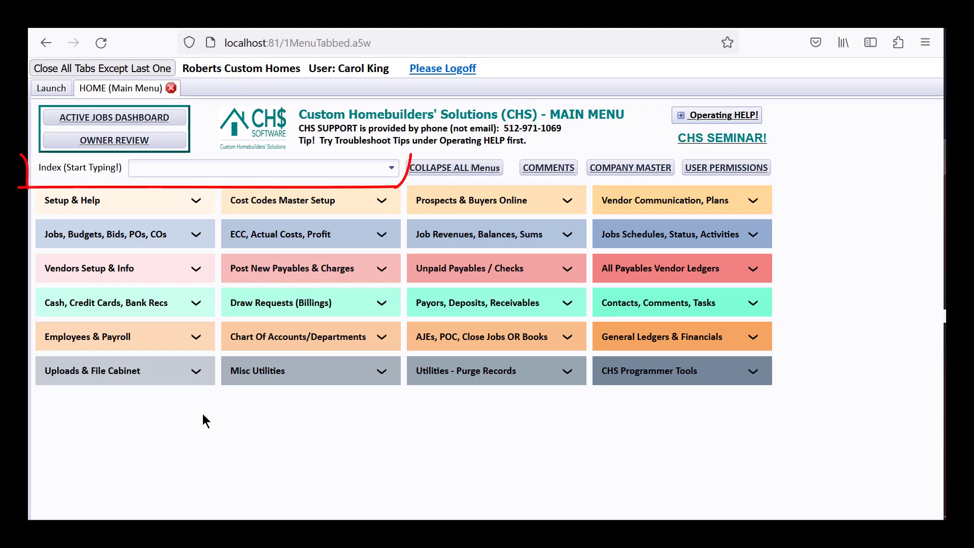
- Open the Page 1 body, with markers, of the Cond_Prog_1Pg waiver style from the Waivers of Lien setup
click(148, 274)
click(164, 476)
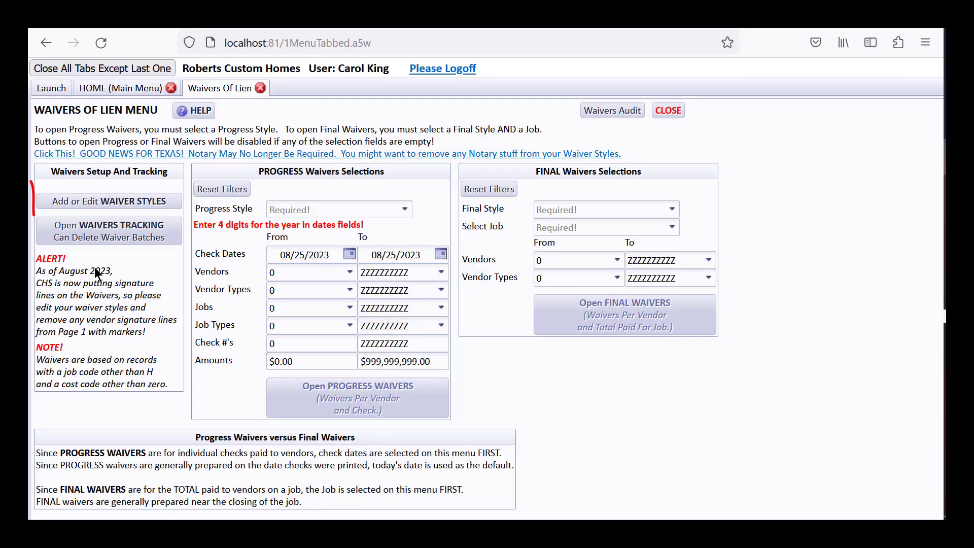
click(110, 202)
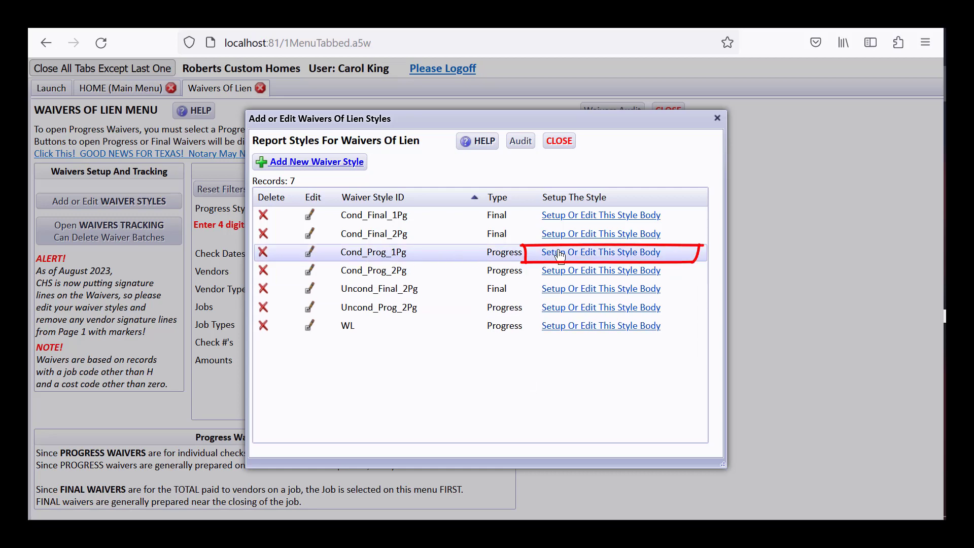
click(590, 254)
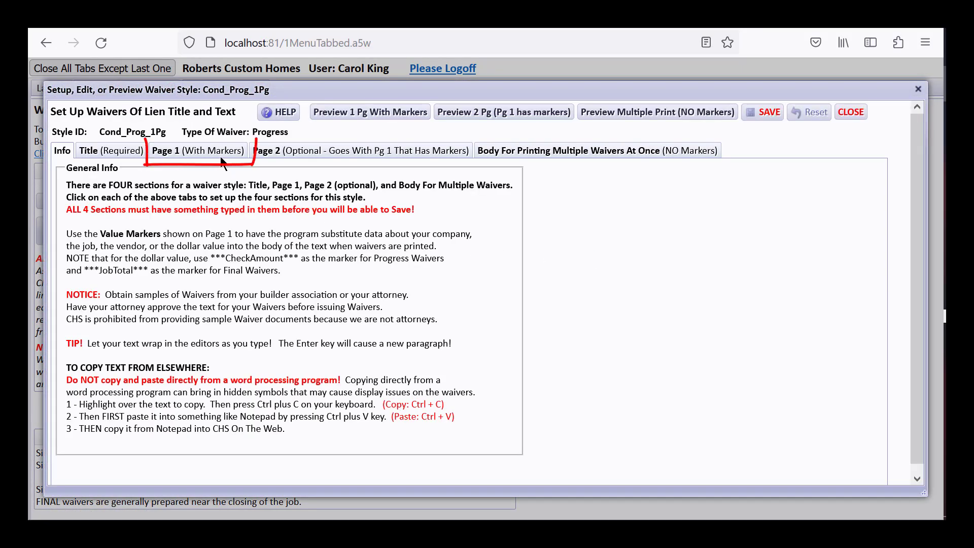
click(219, 150)
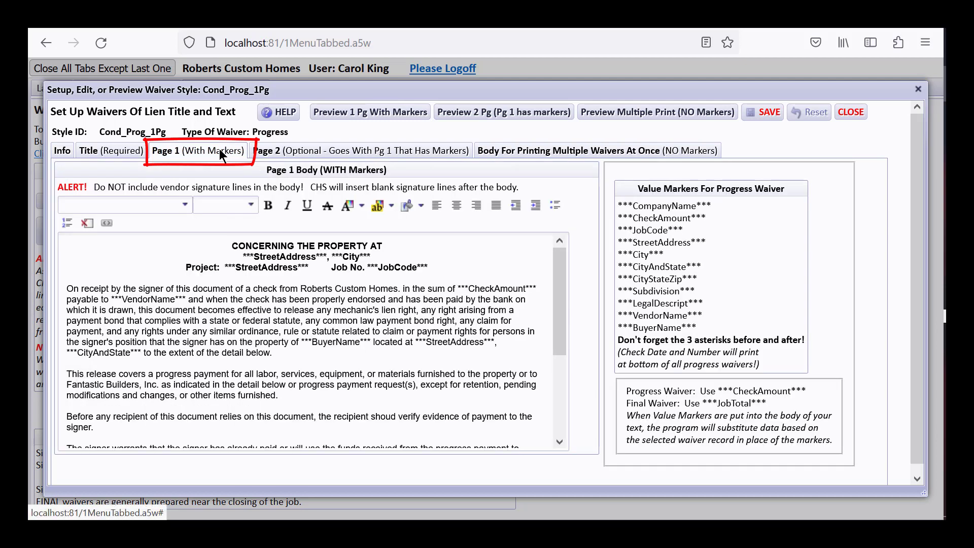
click(426, 259)
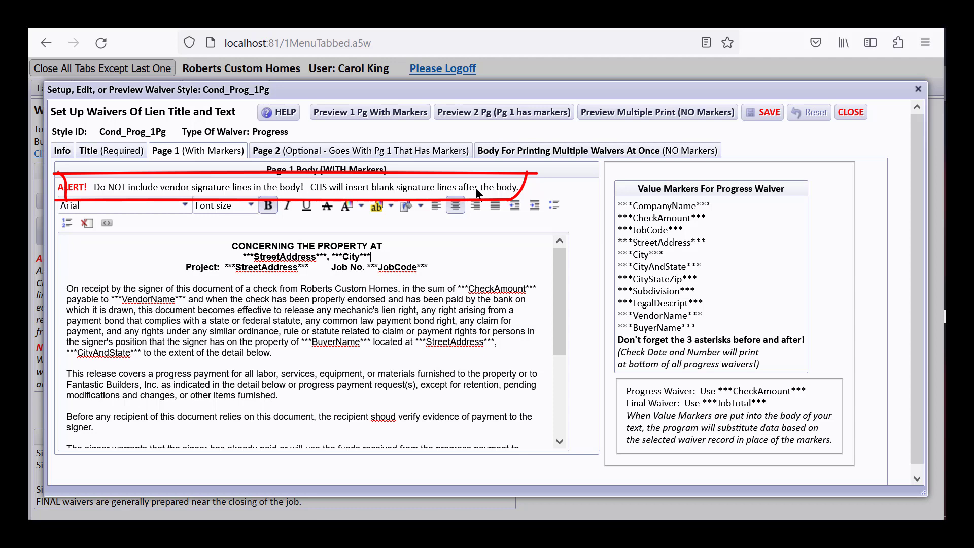
- Examine the signature lines in the Page 1 body and in the one-page preview with markers, closing the preview when done
drag(560, 260, 560, 367)
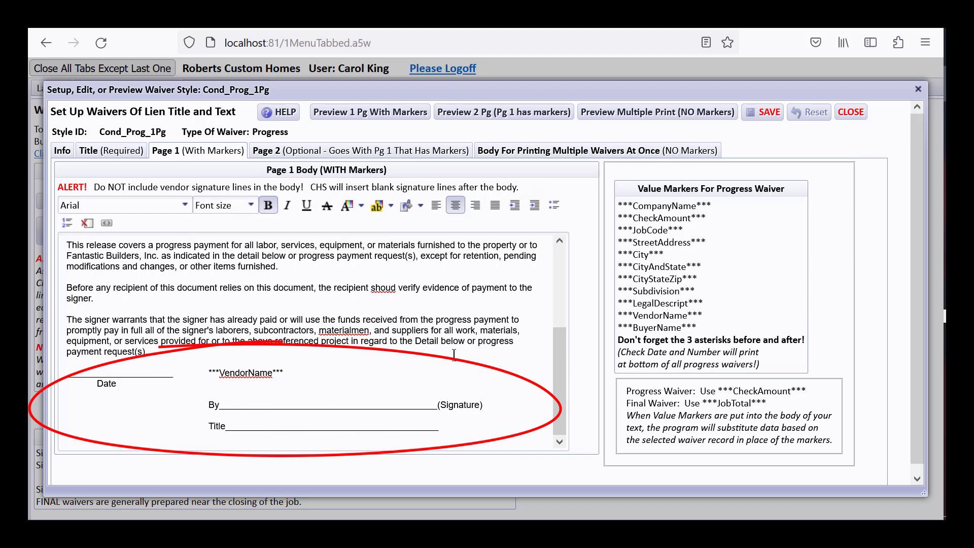
click(348, 112)
drag(811, 199, 810, 283)
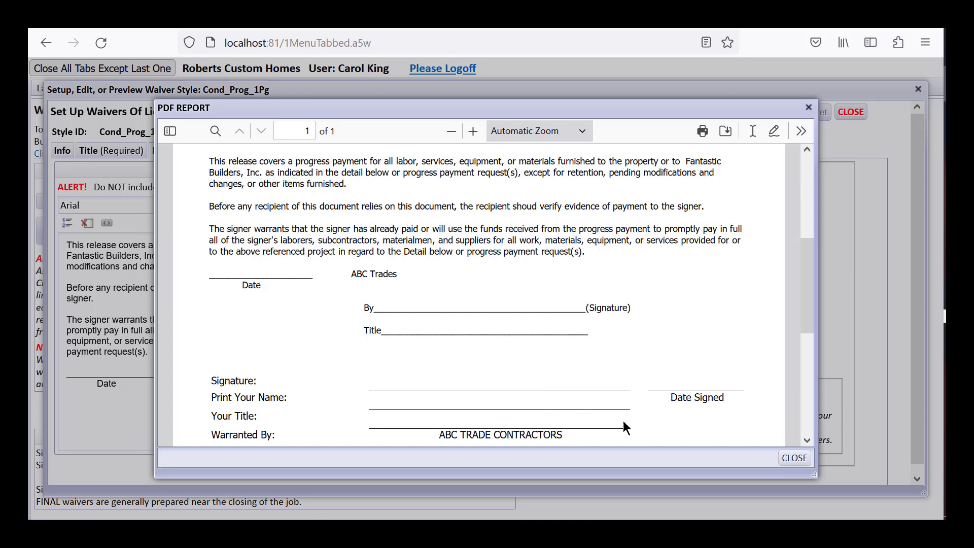
click(794, 458)
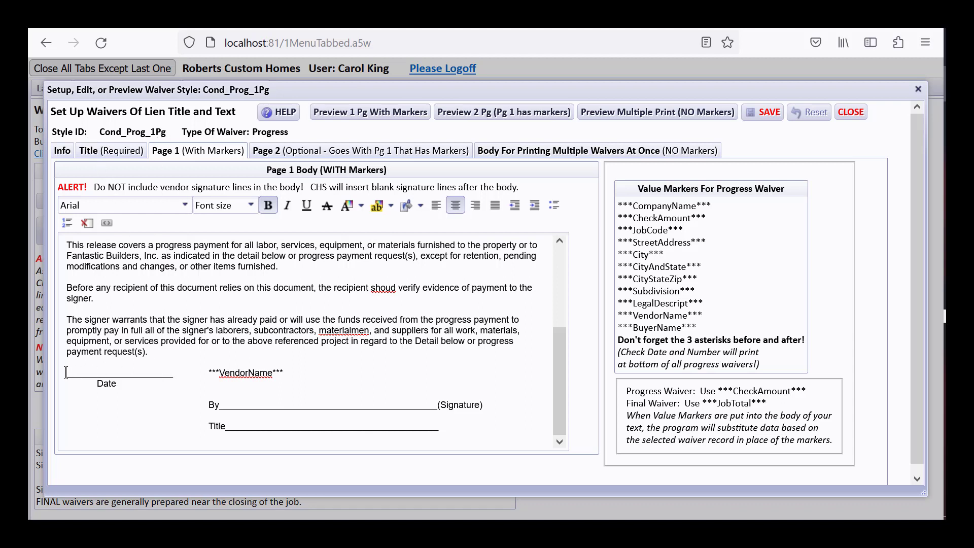
- Delete the date, vendor name, signature and title block at the end of the Page 1 body and save the style
drag(66, 373, 487, 422)
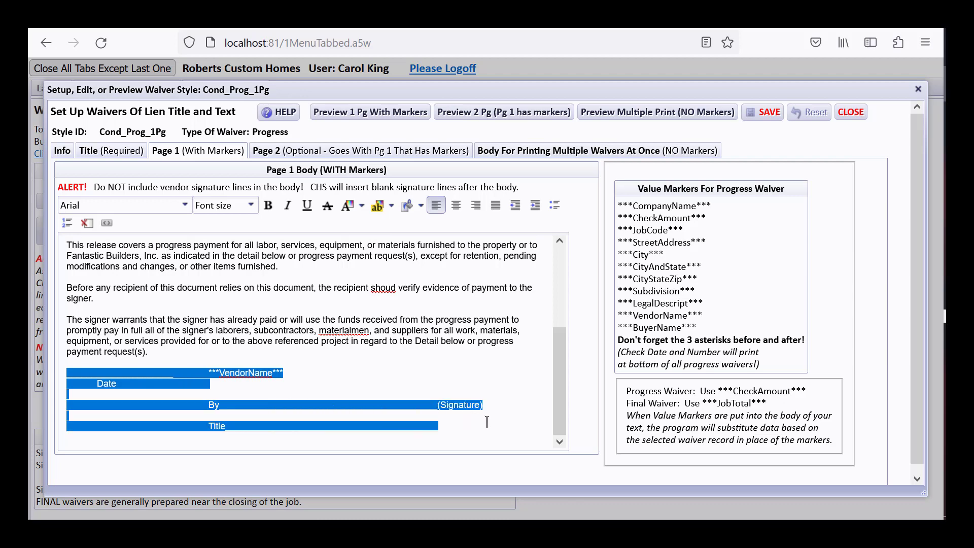
key(Delete)
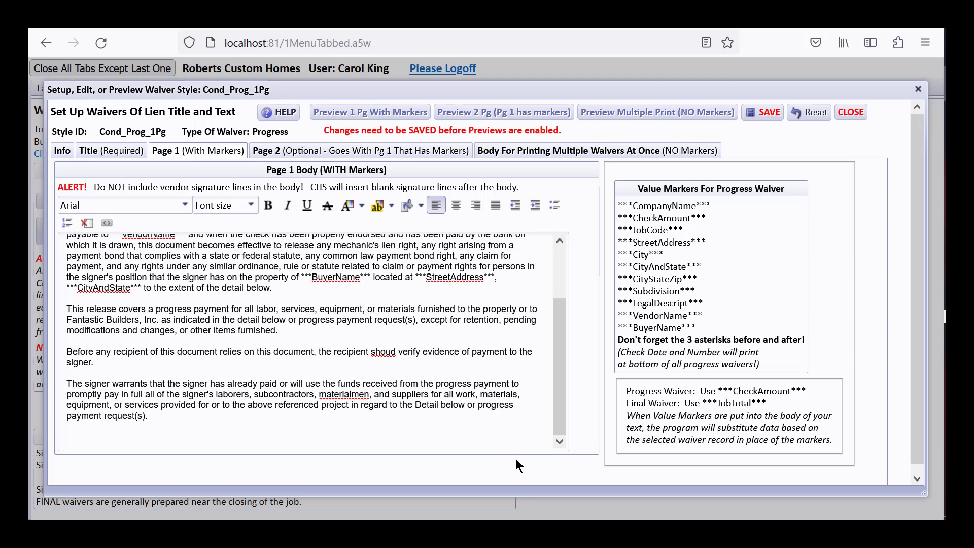
click(763, 112)
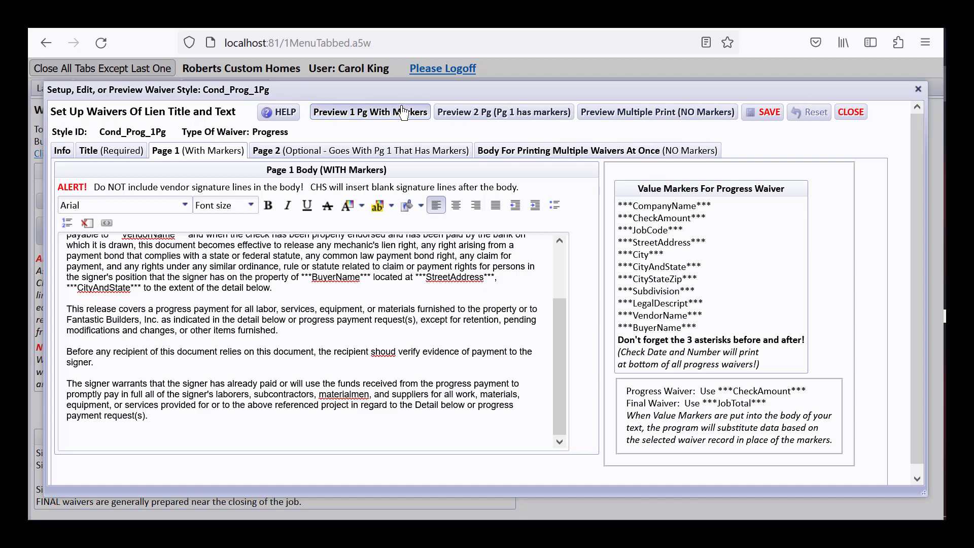
- Preview the edited one-page waiver, check the area around its signature lines, and close the preview and waiver style windows
click(400, 112)
drag(806, 218, 807, 303)
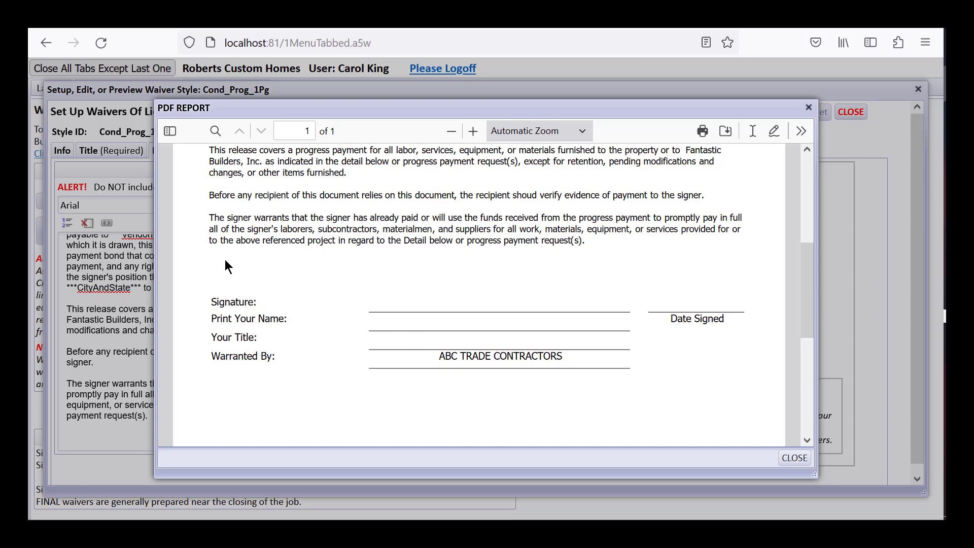
mouse_move(802, 336)
mouse_down()
mouse_move(802, 227)
mouse_move(801, 435)
mouse_move(811, 299)
mouse_up()
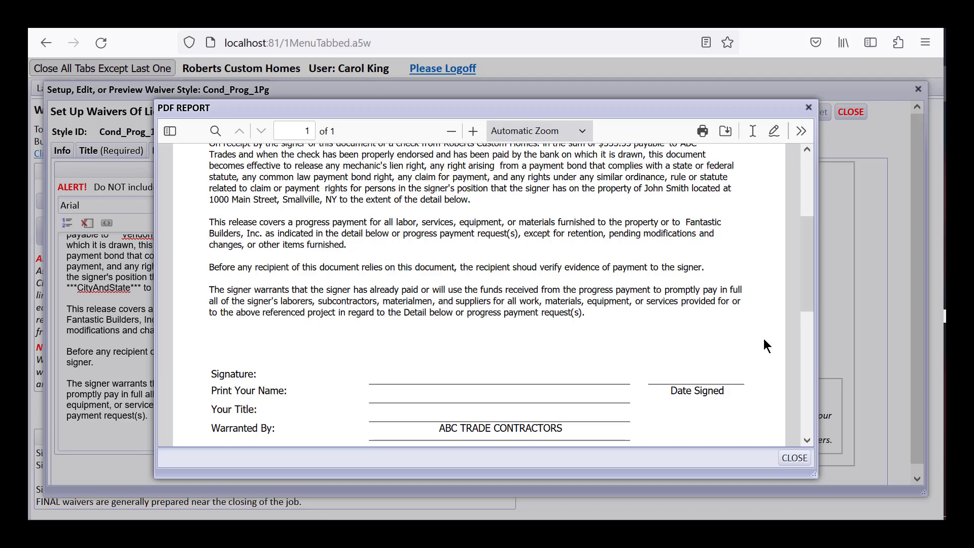
drag(809, 253, 810, 386)
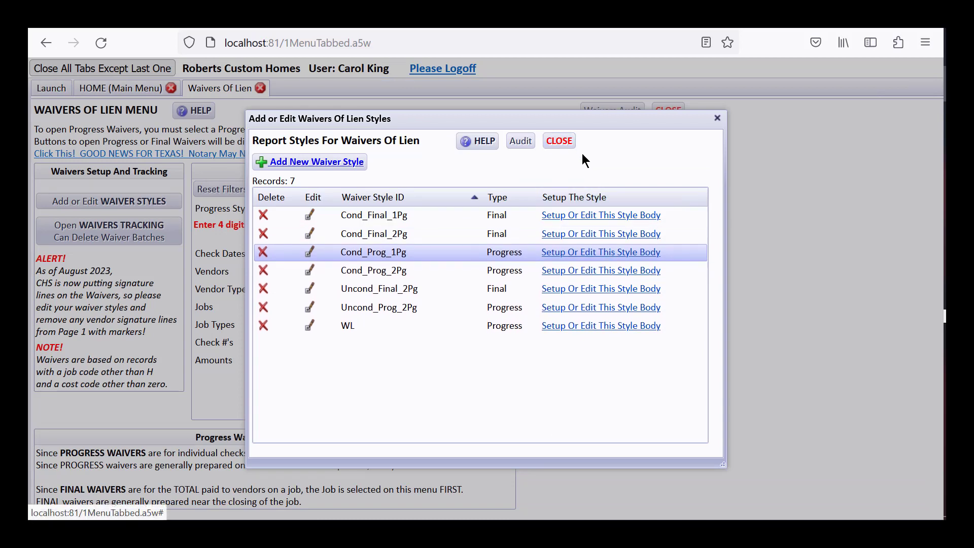
click(559, 141)
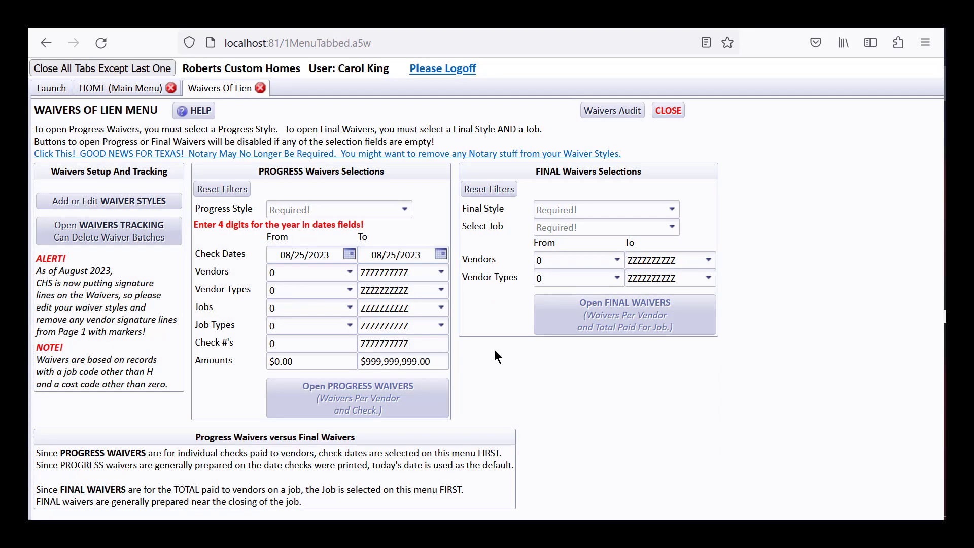
- Choose the progress style Cond_Prog_1Pg and set the starting check date to 01/01/2012
click(404, 210)
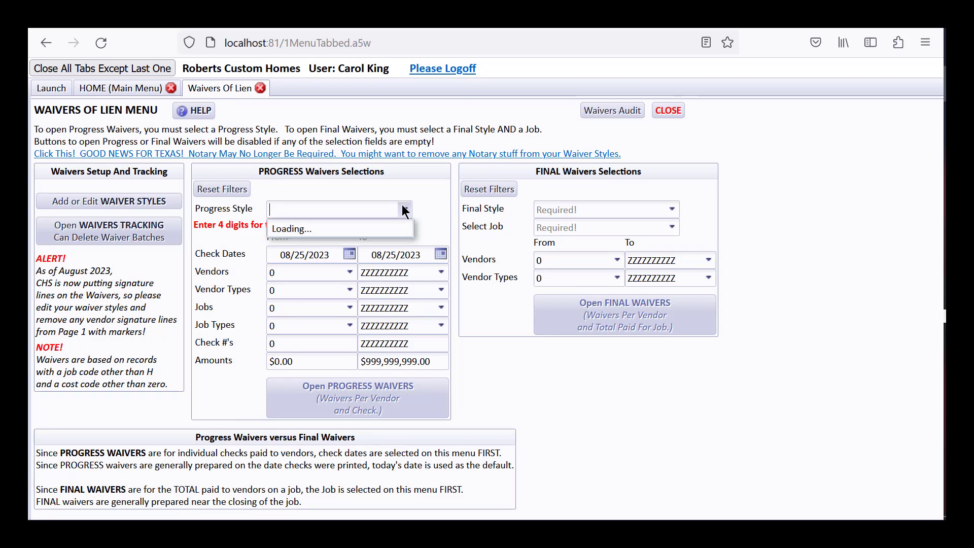
click(391, 230)
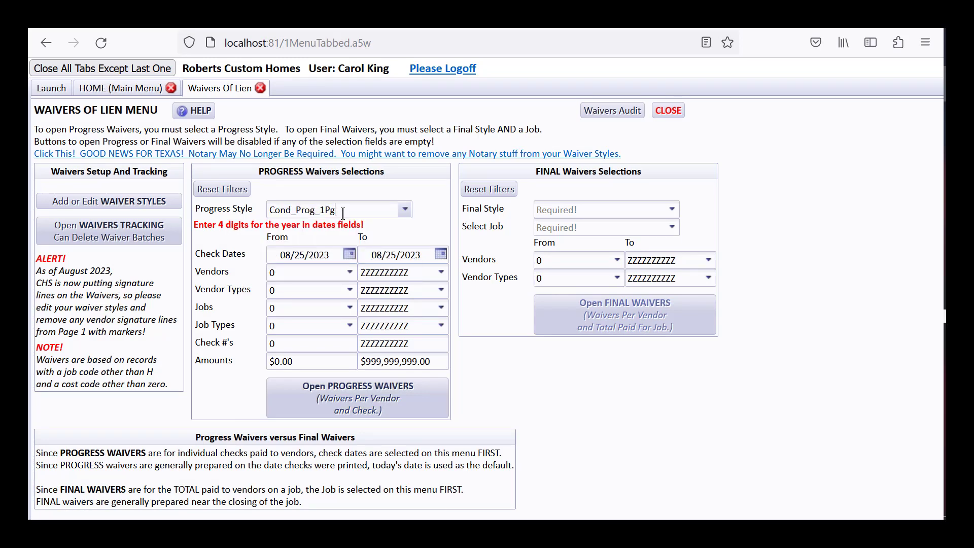
click(335, 257)
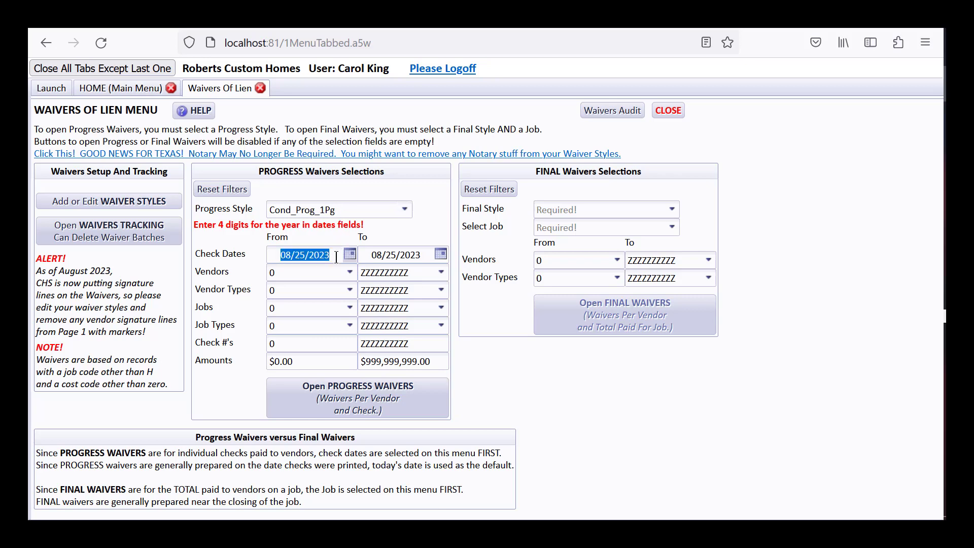
text(01/01/2012)
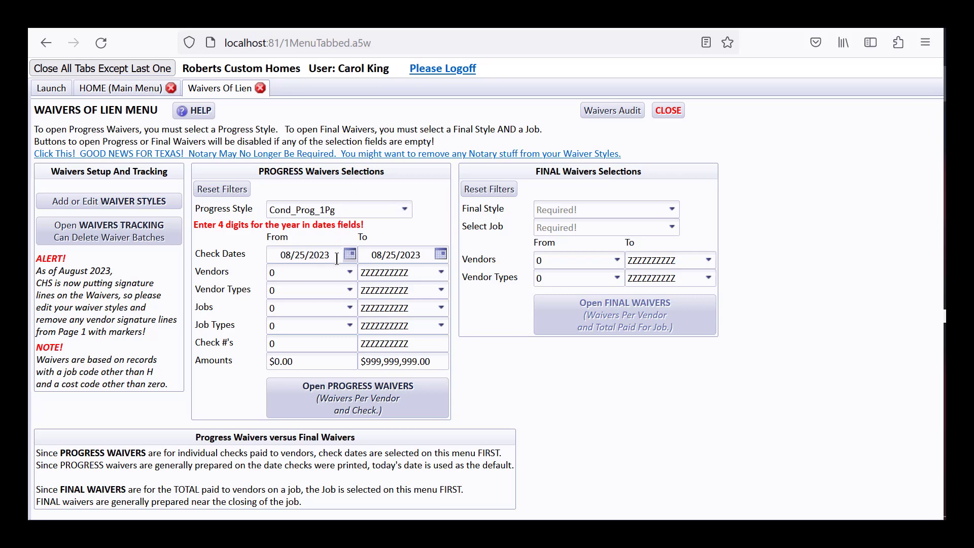
key(Tab)
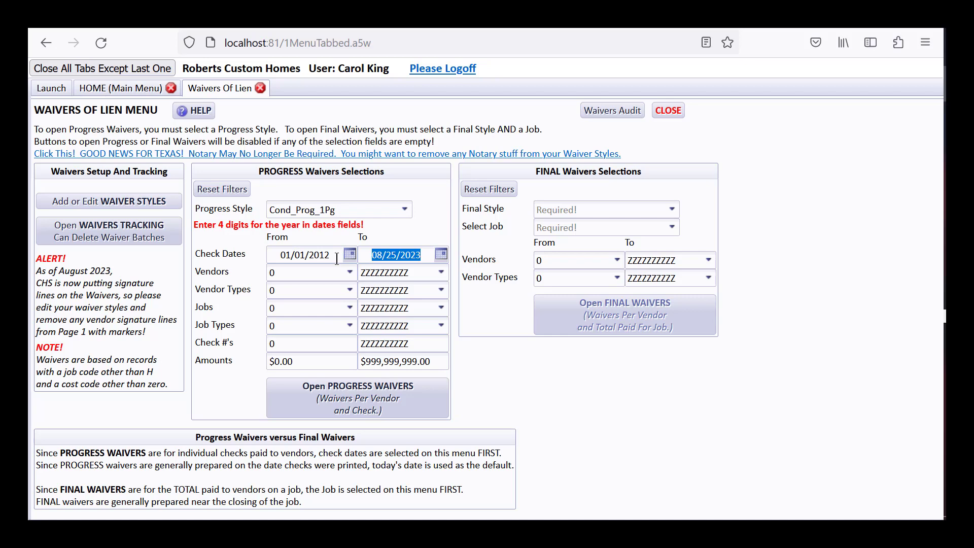
- Limit the progress waivers' job range to job code DEGROOT
key(Tab)
key(Tab)
key(Tab)
key(Tab)
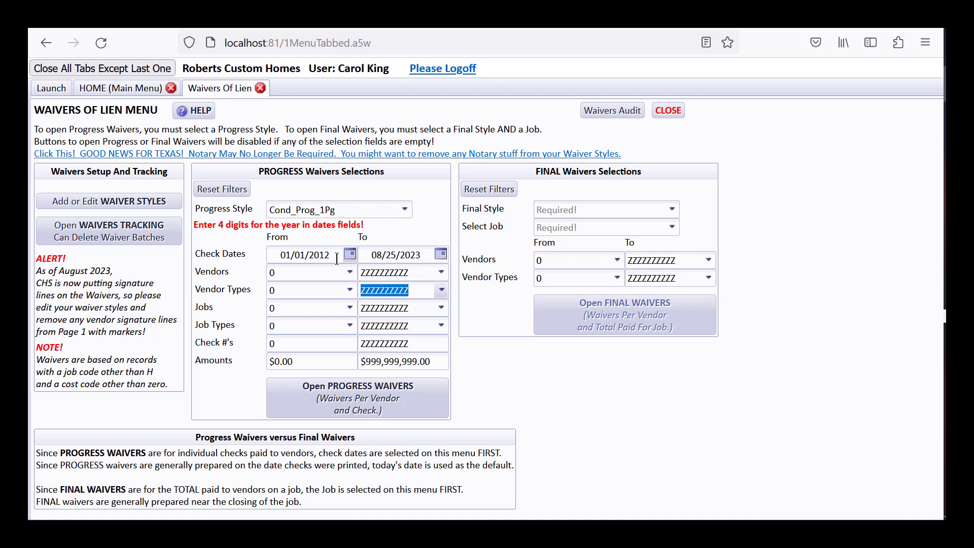
key(Tab)
text(deg)
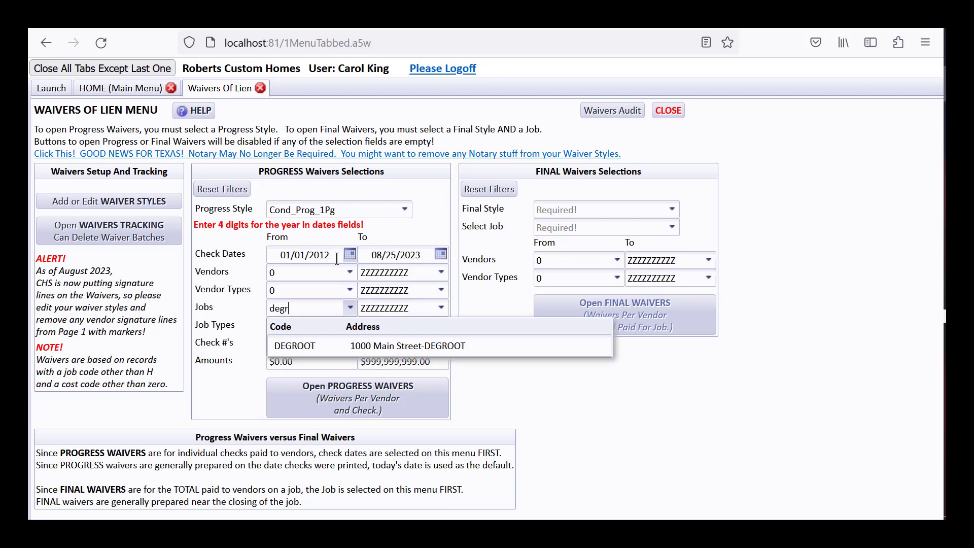
text(r)
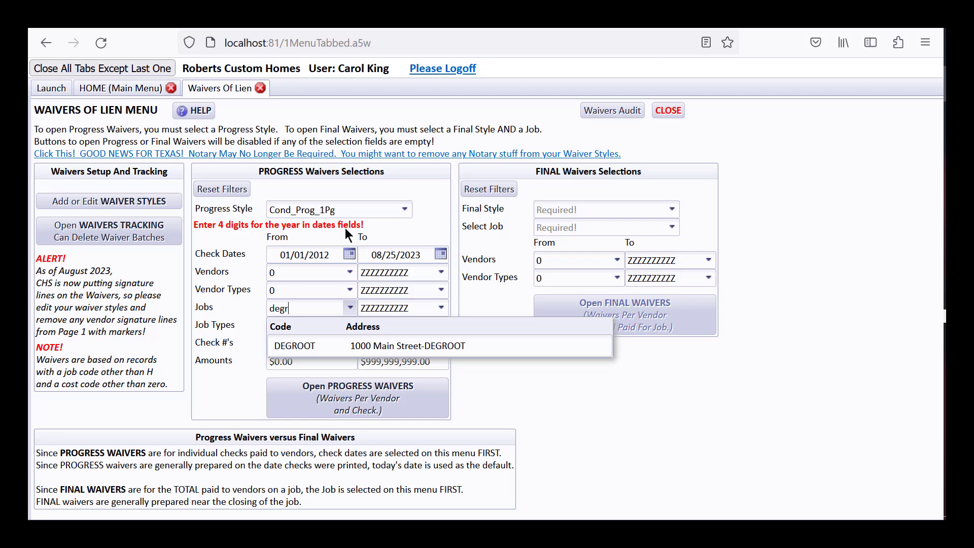
click(422, 352)
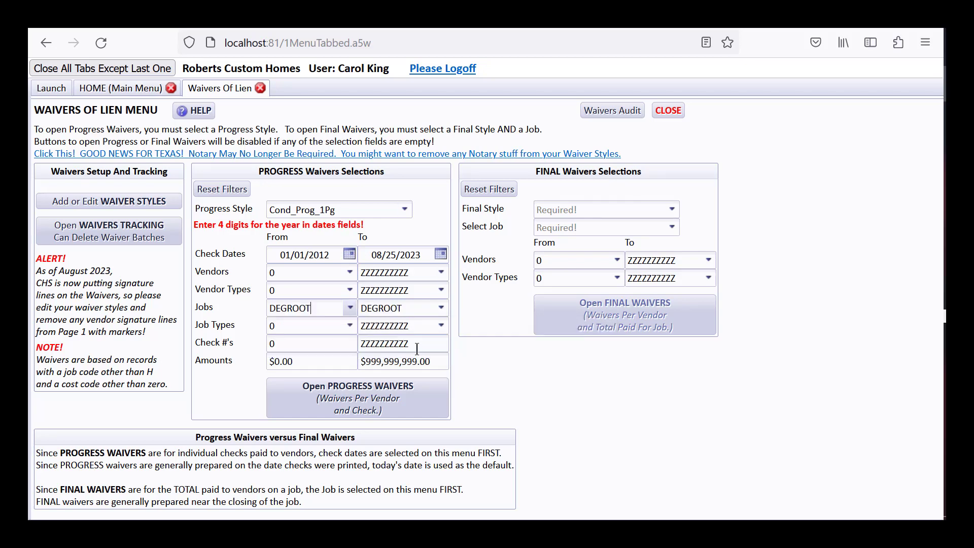
- Limit the progress waivers' vendor type range to SUBCONTRACTOR
click(295, 291)
text(sub)
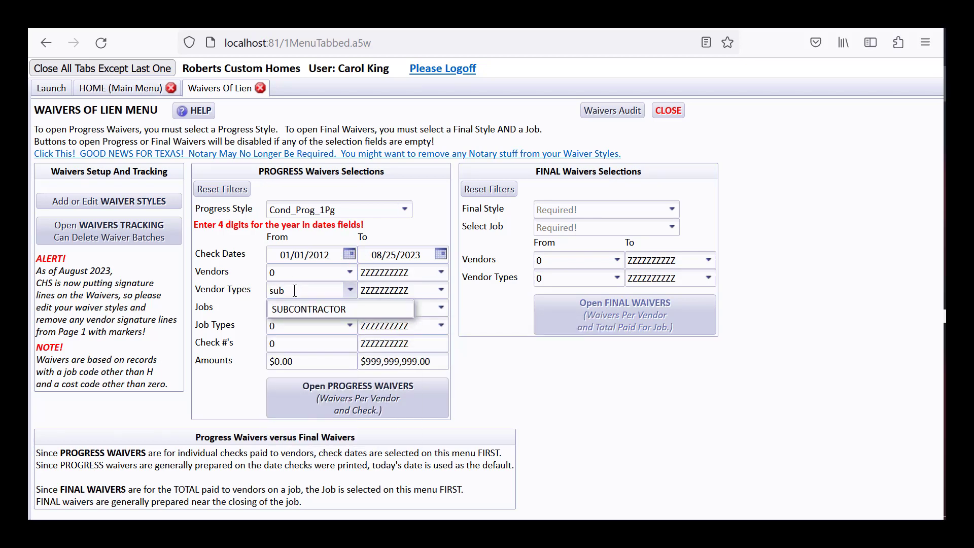
click(315, 309)
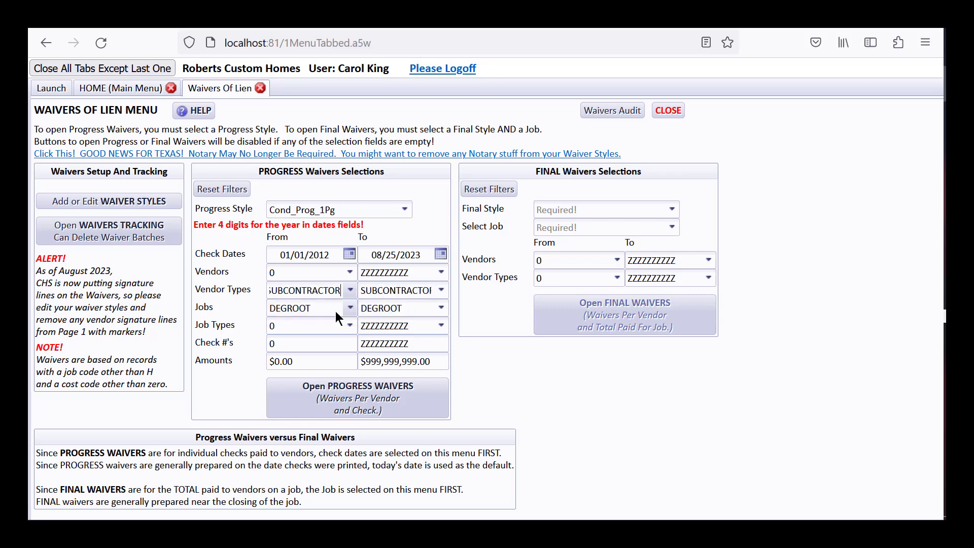
- Open the progress waivers list with tracking and hard copy storage on, and create a one-page waiver with markers for the cleaning vendor's $200.00 check
click(398, 405)
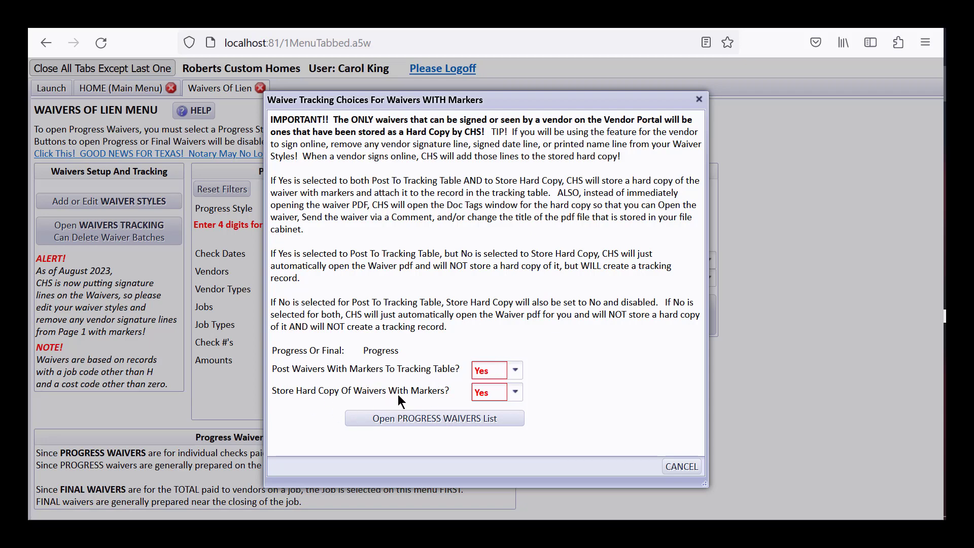
click(476, 421)
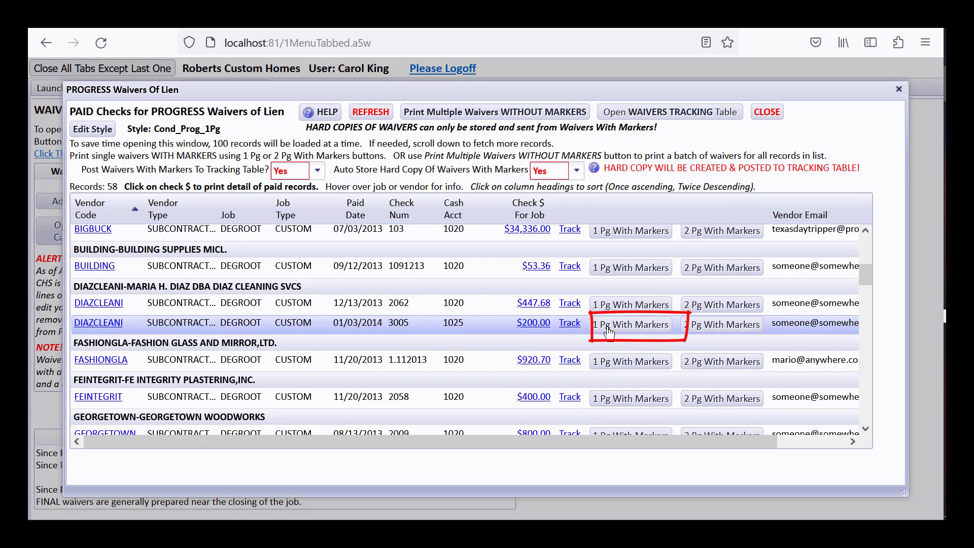
click(609, 332)
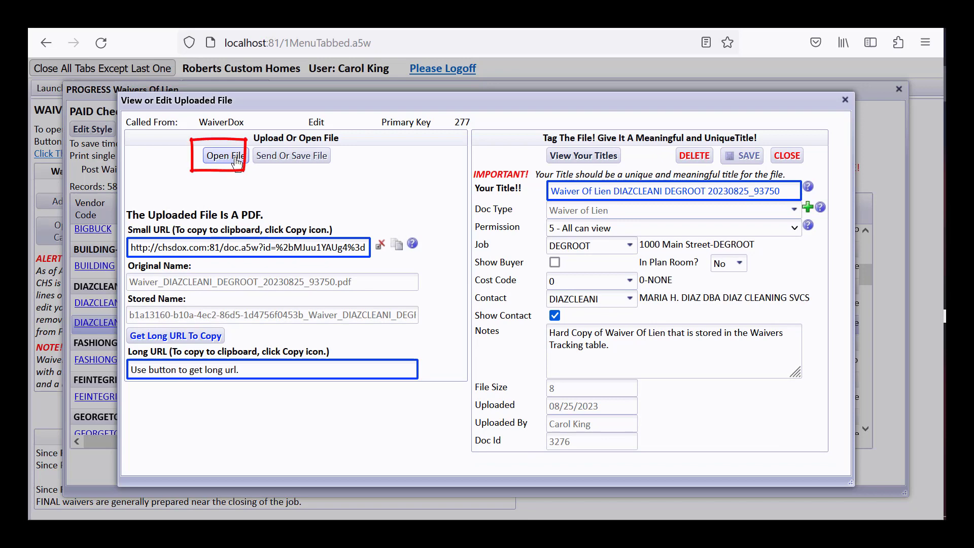
- Open the stored waiver PDF, review it through the signature lines, close the file viewer, and save the uploaded file's record
click(236, 159)
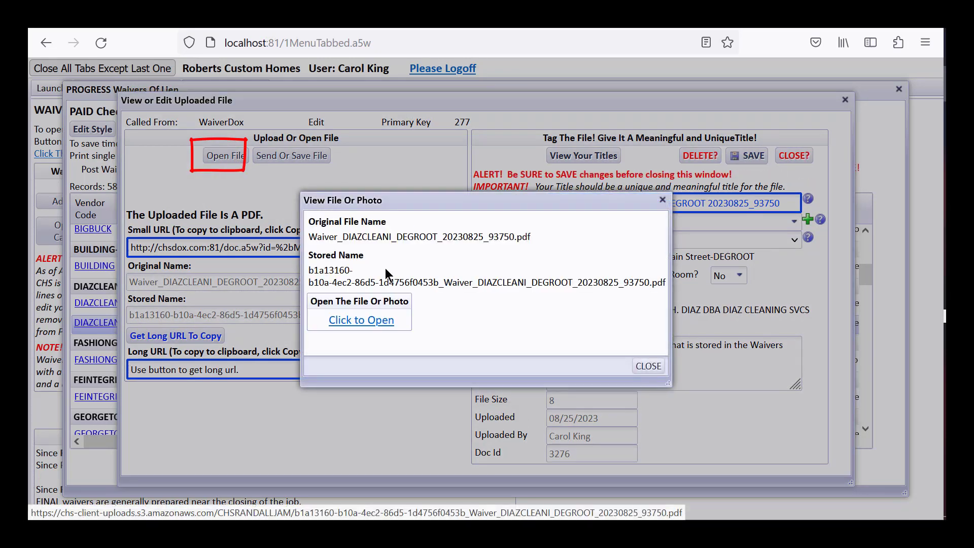
click(390, 318)
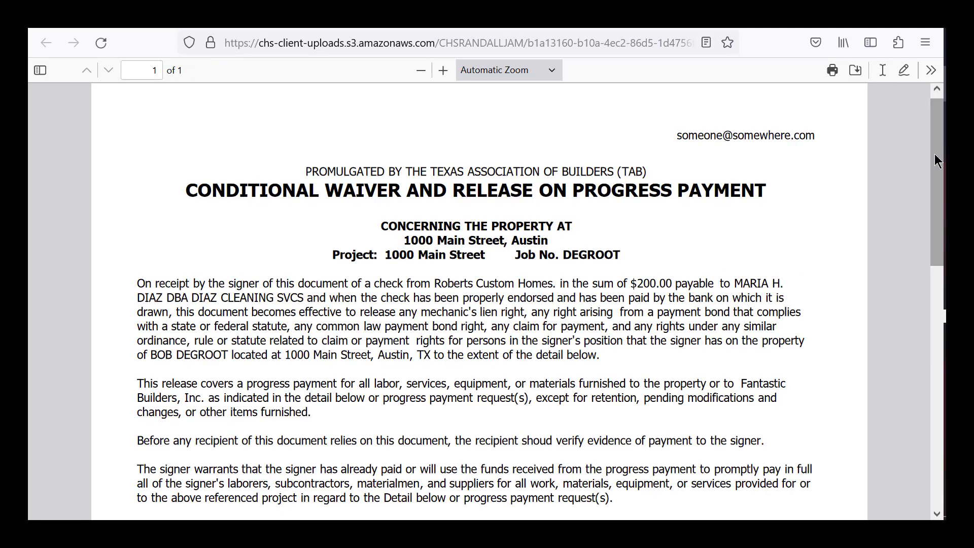
scroll(942, 162, down, 7)
scroll(666, 274, up, 1)
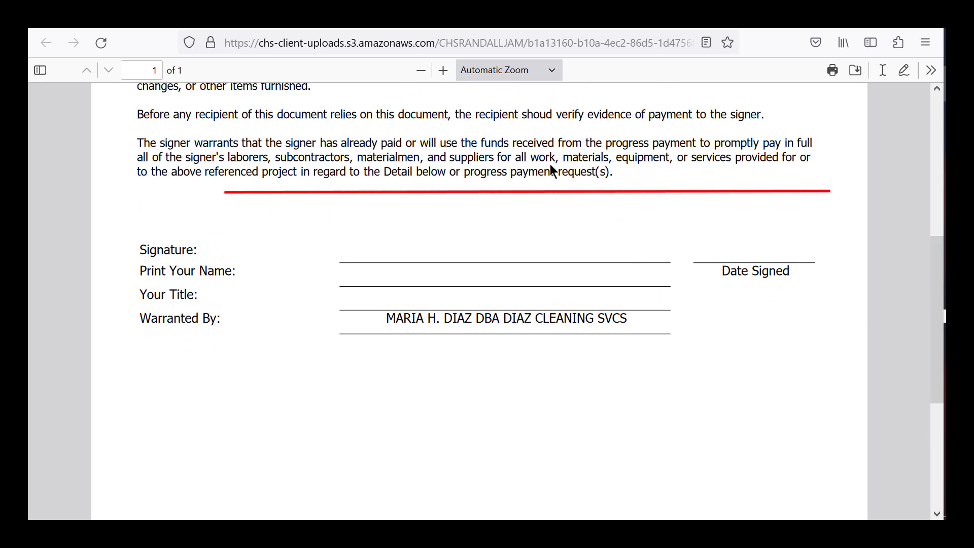
drag(935, 370, 931, 219)
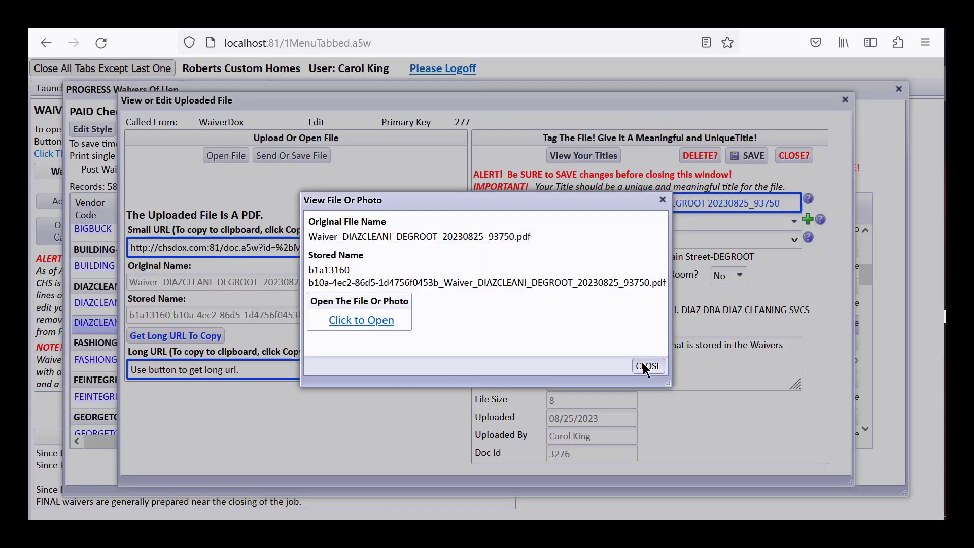
click(643, 365)
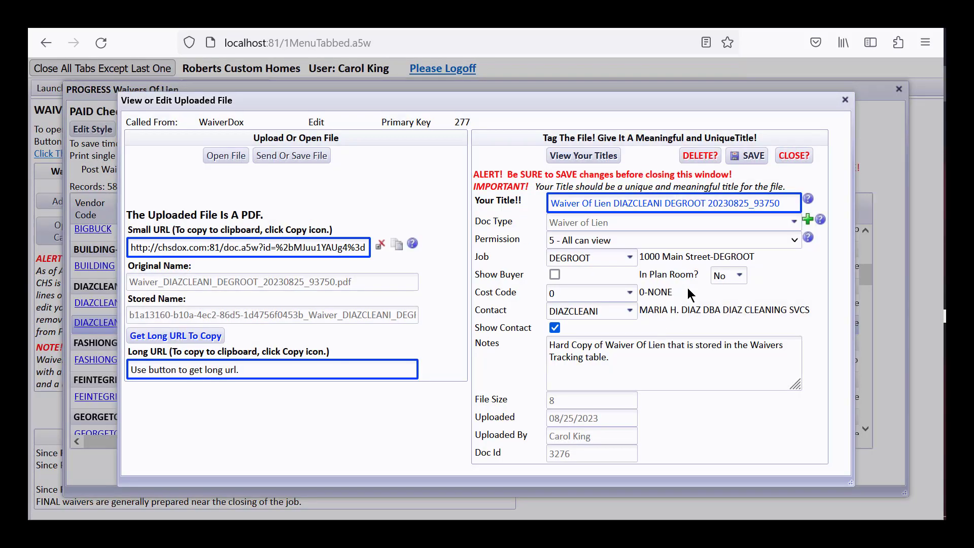
click(745, 157)
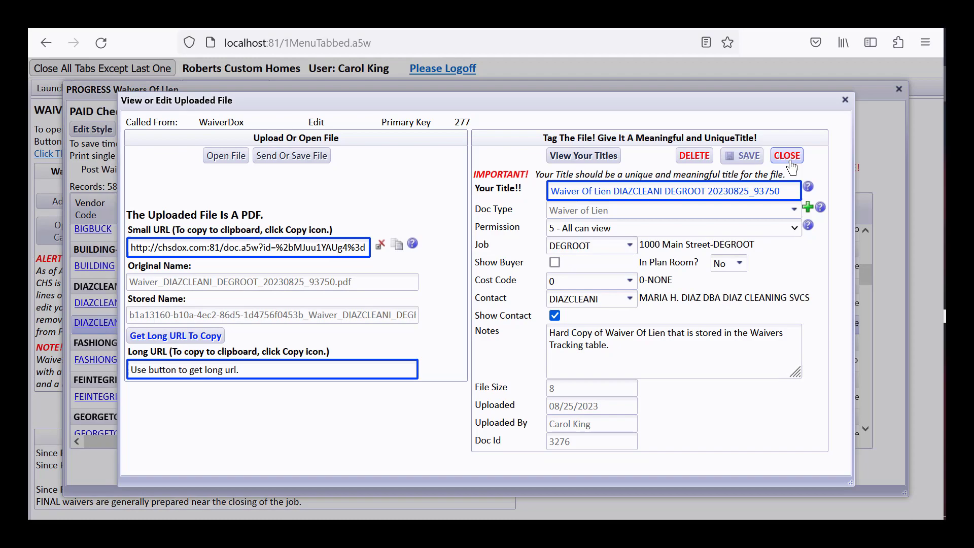
- Close the uploaded file's record, then create a waiver comment to the vendor with portal info and open its sending options
click(787, 156)
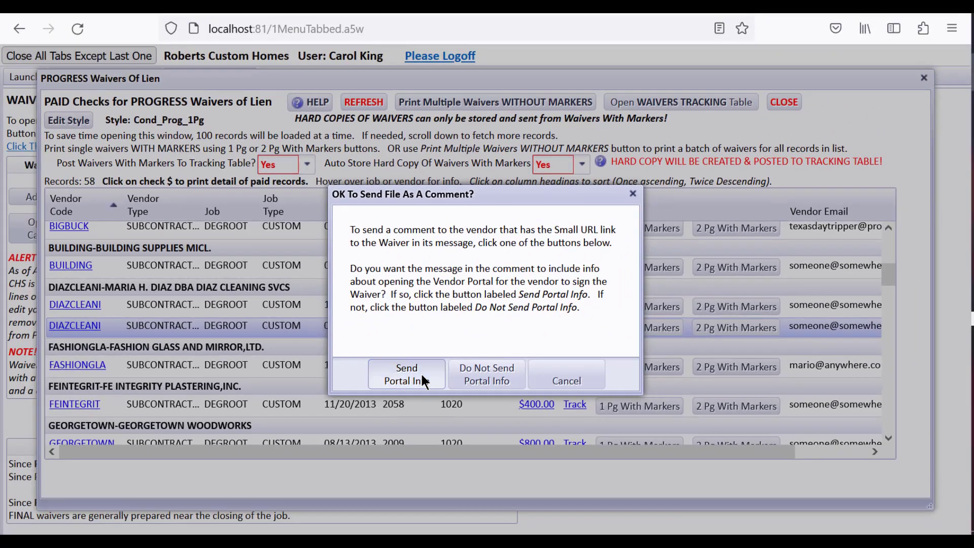
click(421, 376)
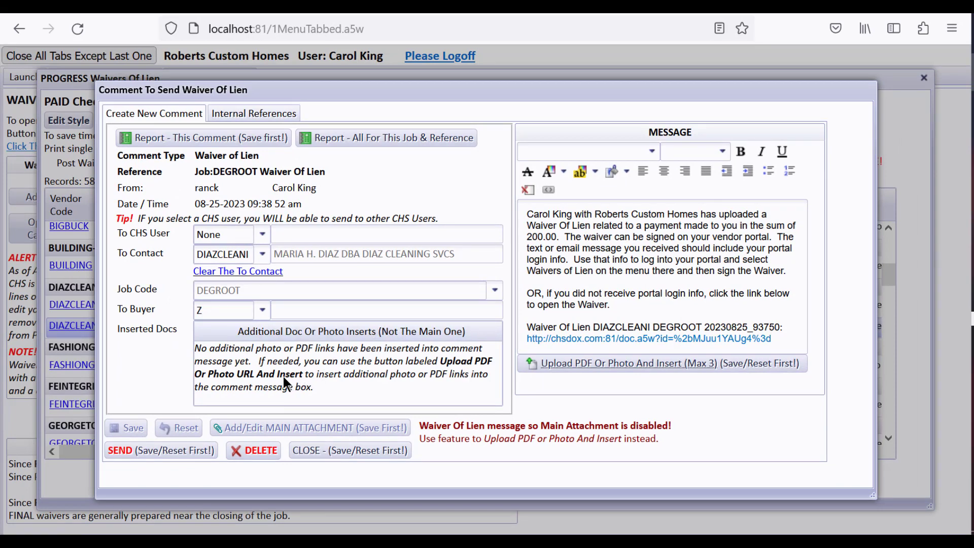
click(135, 451)
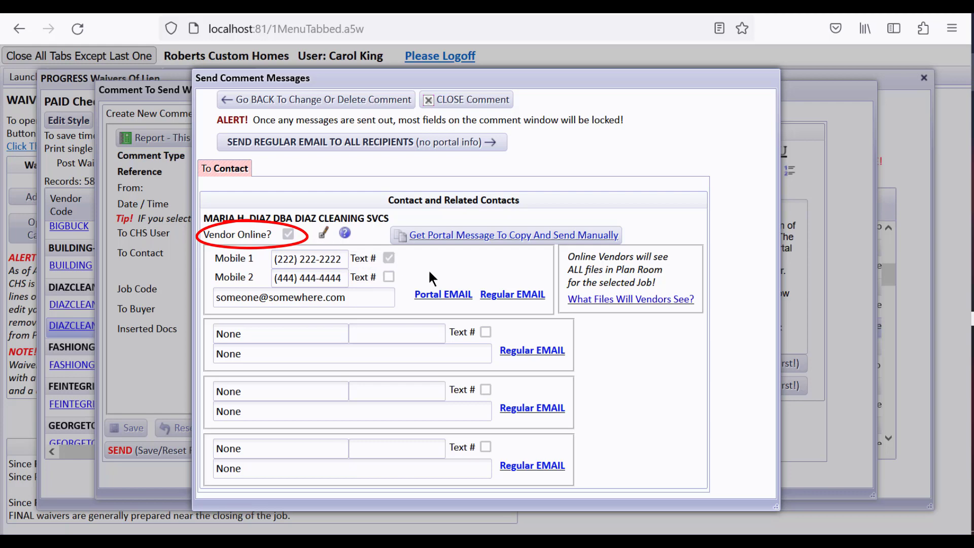
- Open the cleaning vendor's setup for editing and replace the vendor's email address with the new contact e-mail
click(324, 234)
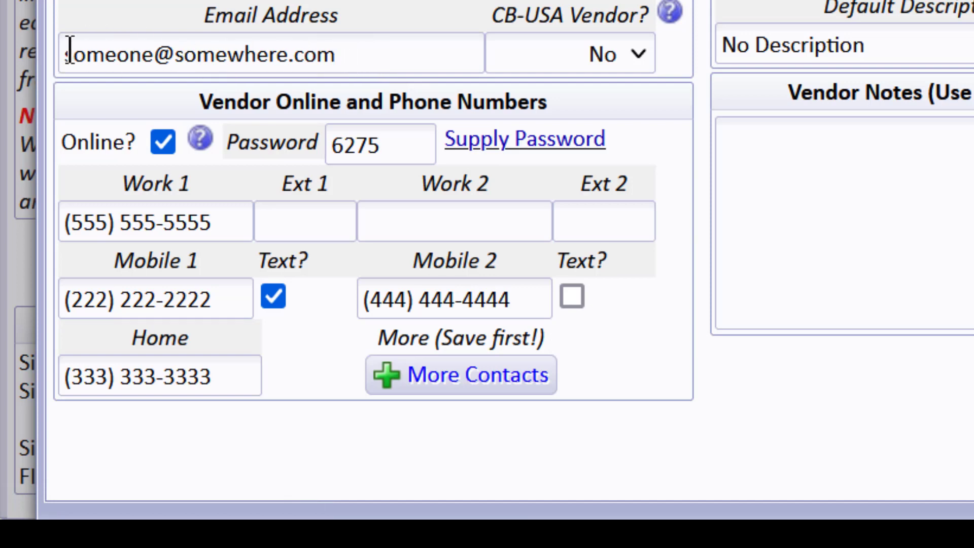
drag(70, 50, 87, 52)
drag(88, 52, 405, 66)
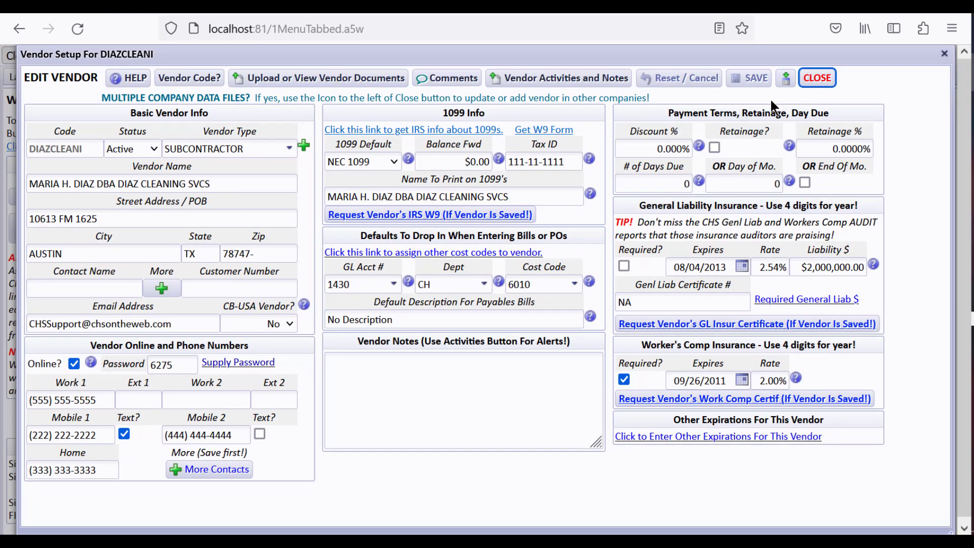
- Read the help on what online vendors see in the portal, then close the vendor setup
click(91, 363)
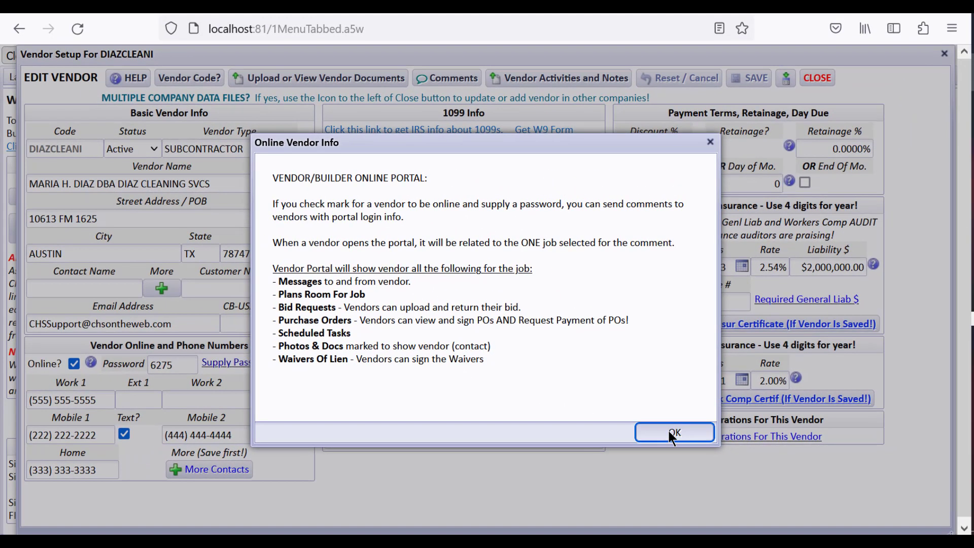
click(640, 411)
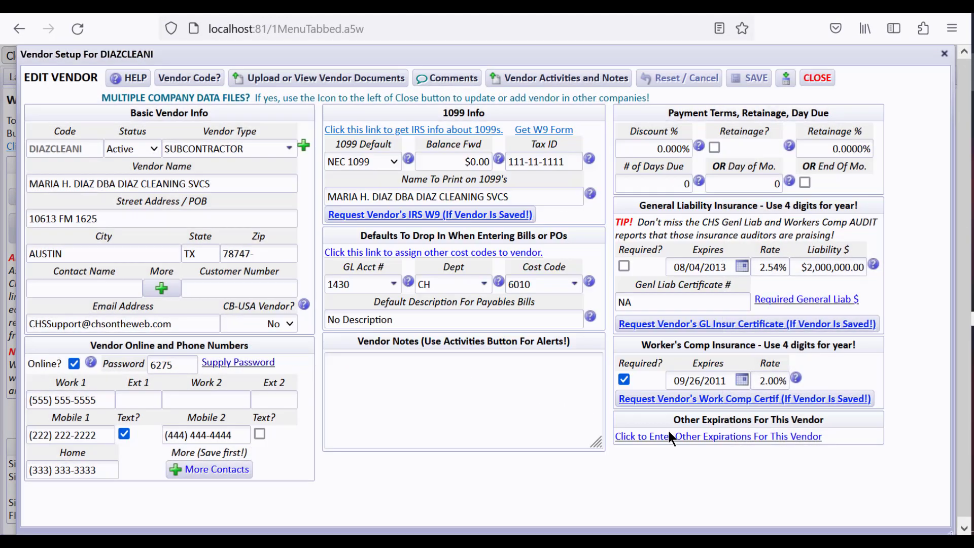
click(816, 79)
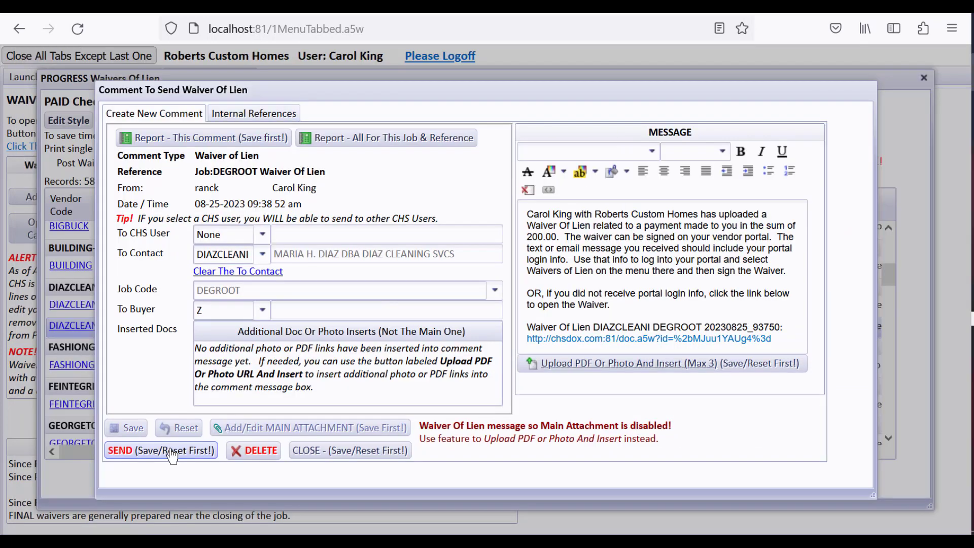
- Send the waiver comment to the vendor as a portal email and close the comment
click(170, 451)
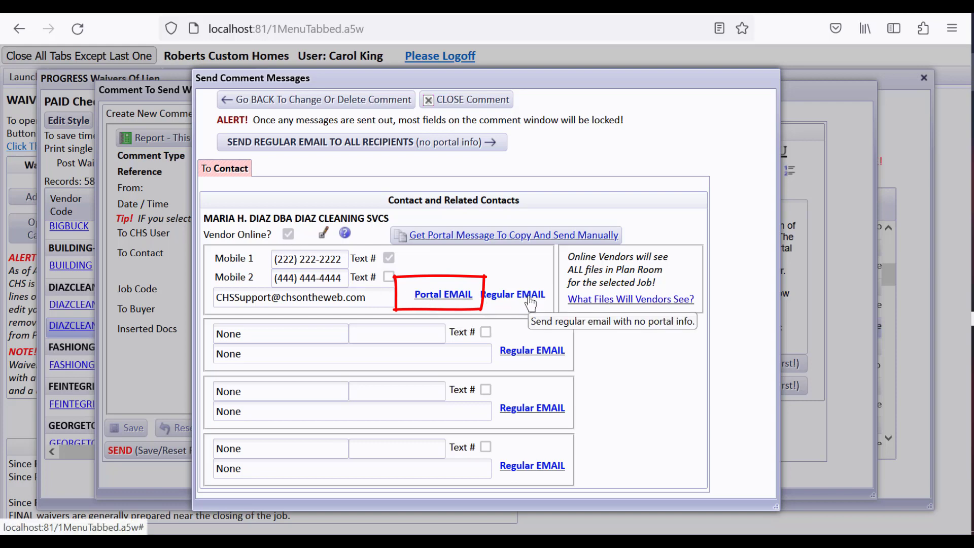
click(452, 300)
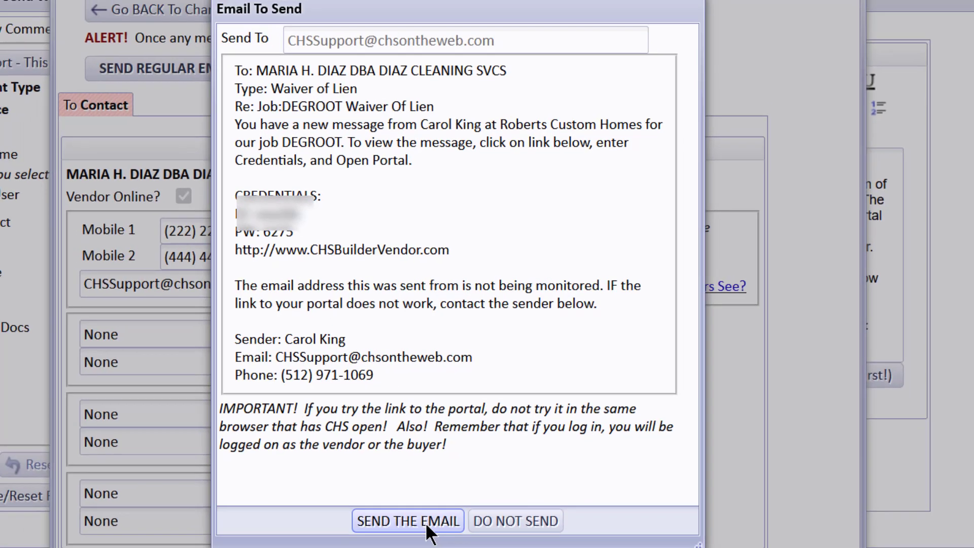
click(419, 538)
click(565, 351)
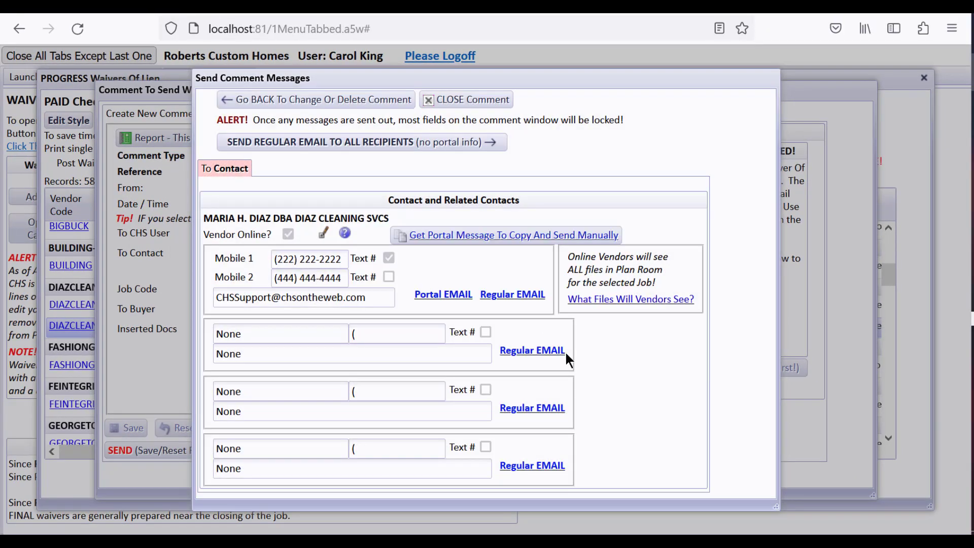
click(471, 99)
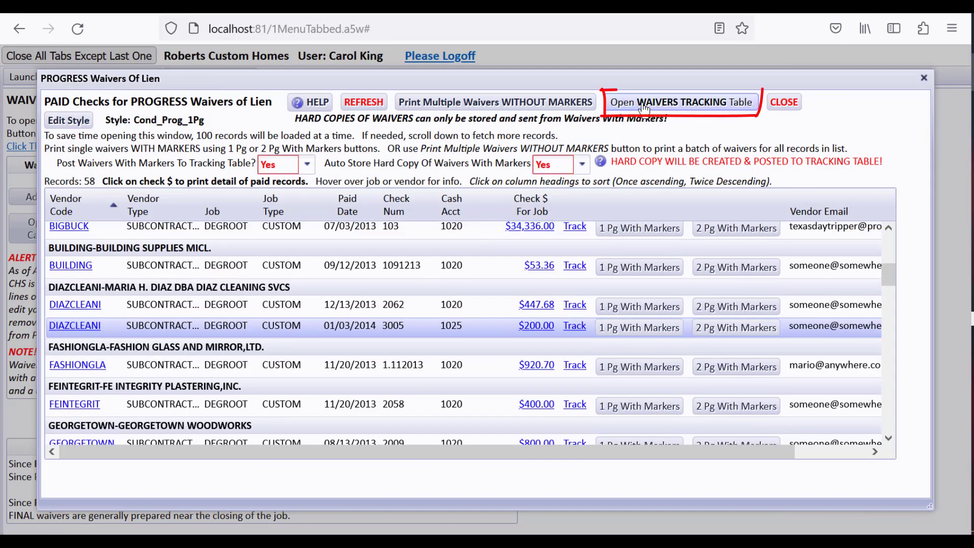
- Open the waivers tracking table and display the comments list for the cleaning vendor's $200.00 waiver, entry 277
click(640, 105)
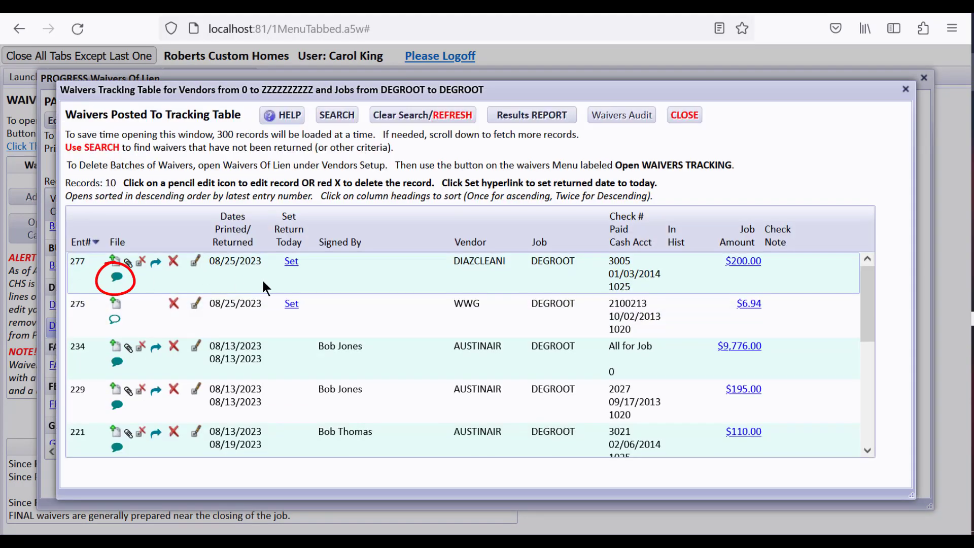
click(117, 275)
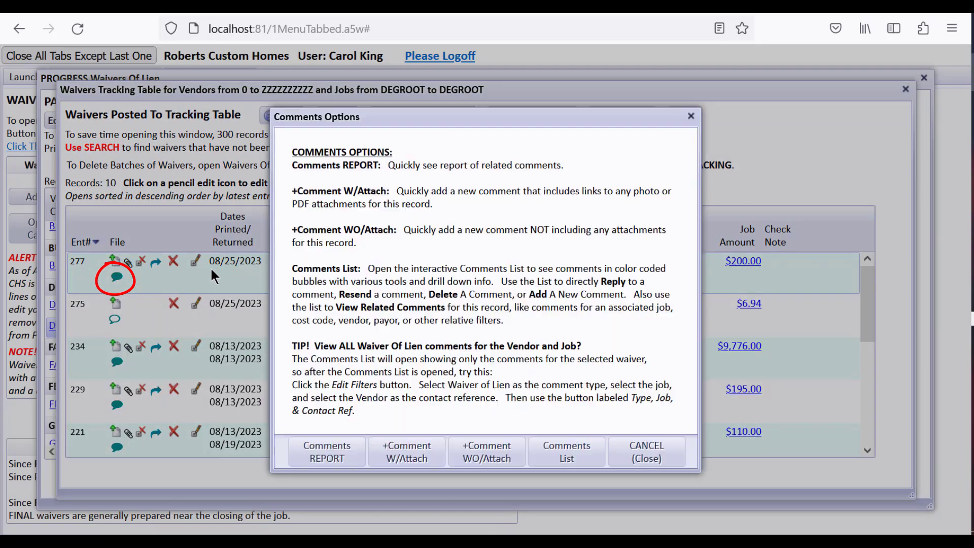
click(559, 443)
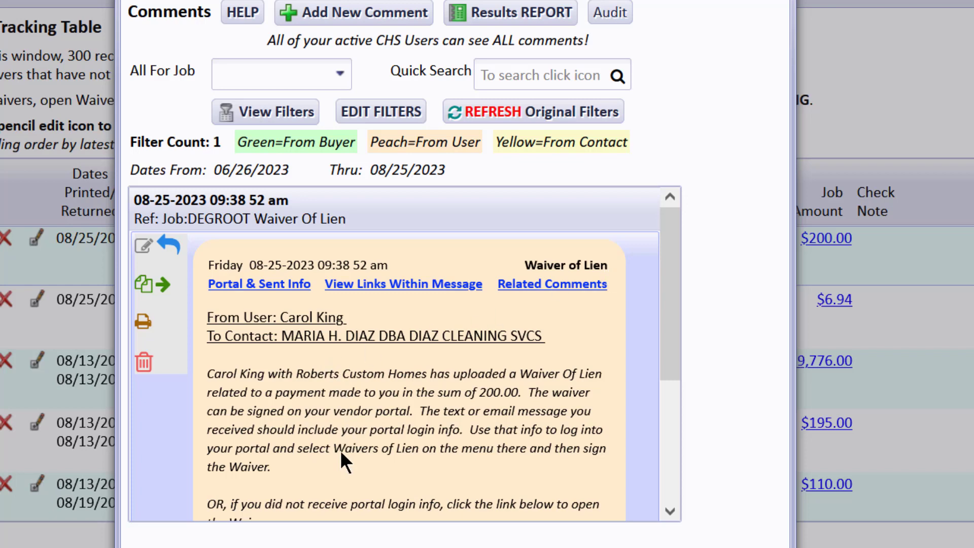
- Read the waiver comment through its links, check its portal and sent info, and close the comments list
drag(665, 359, 678, 407)
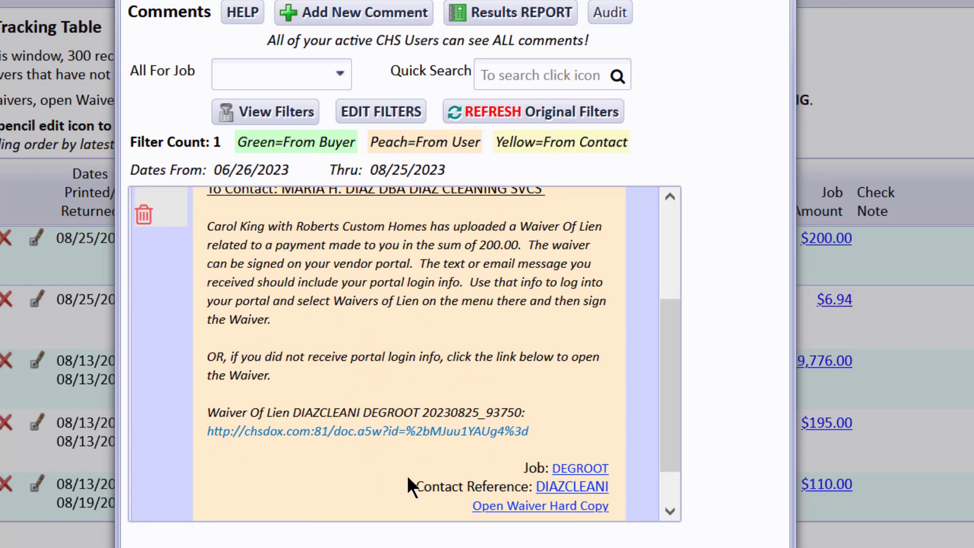
drag(666, 442, 664, 357)
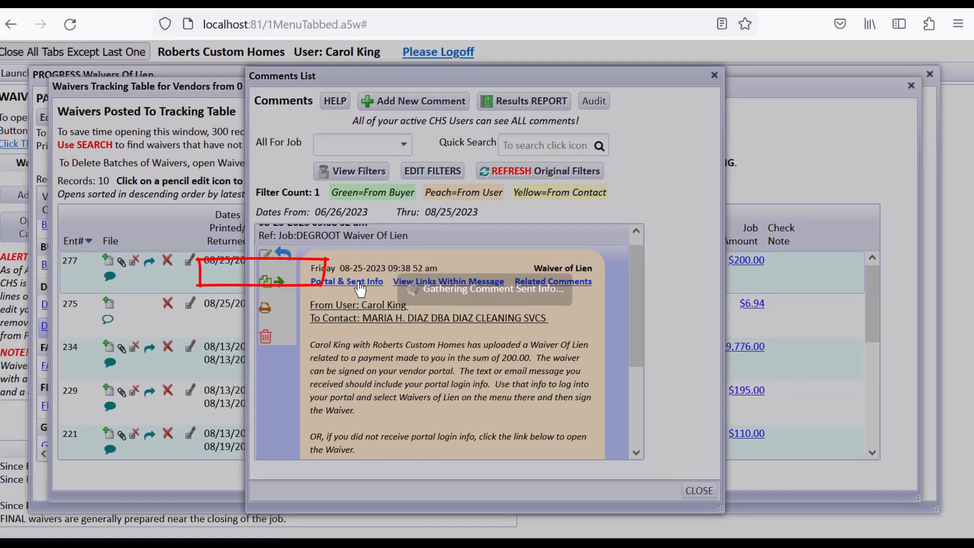
click(278, 278)
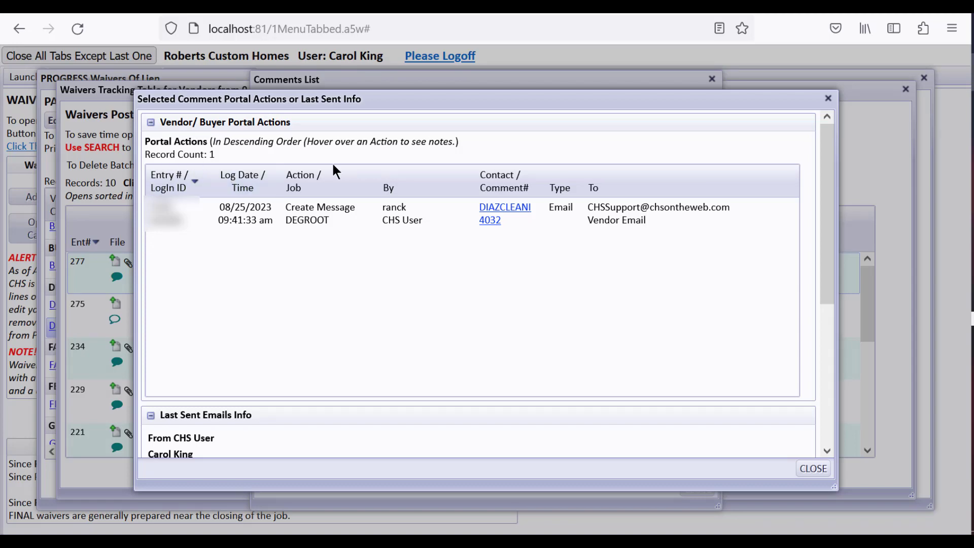
click(821, 471)
click(697, 487)
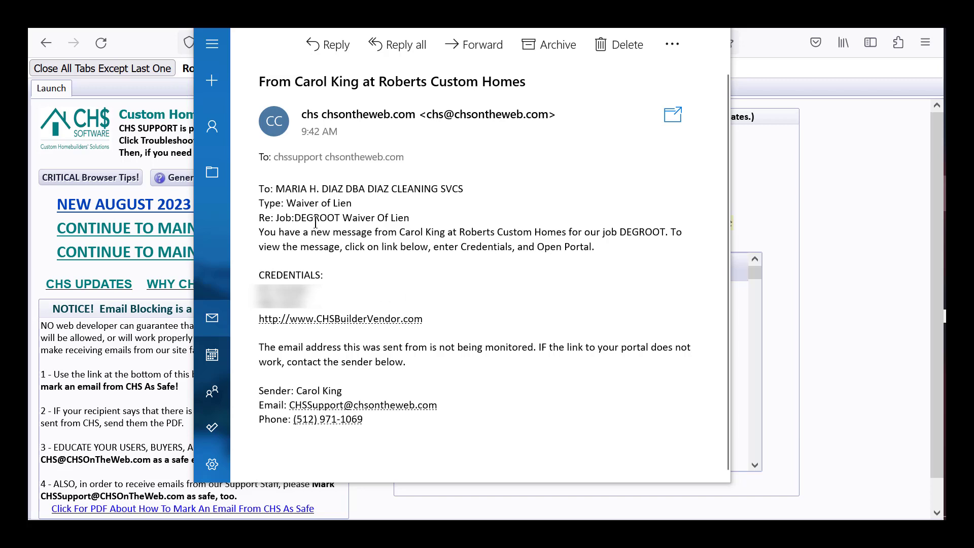
- Follow the vendor portal link in the received email and place the browser's login window over the message
click(341, 318)
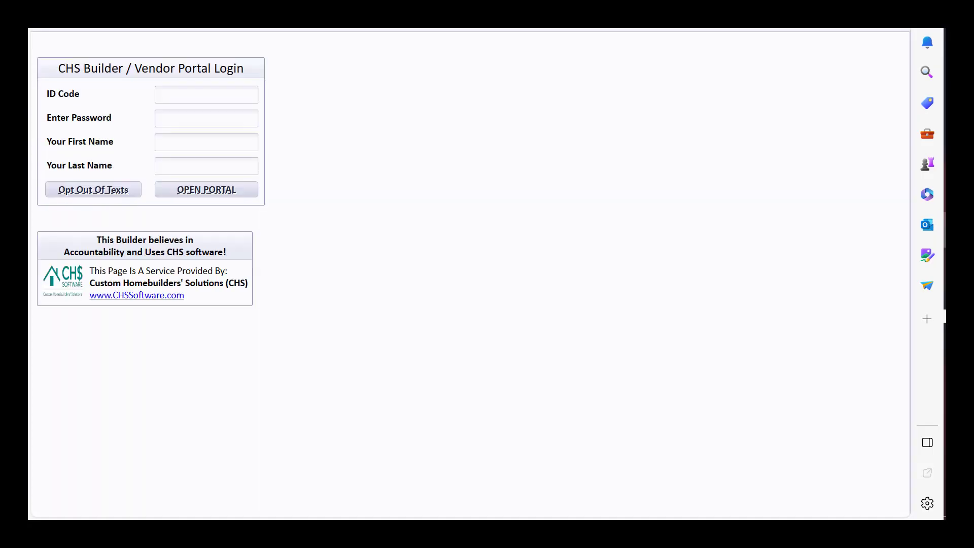
click(891, 0)
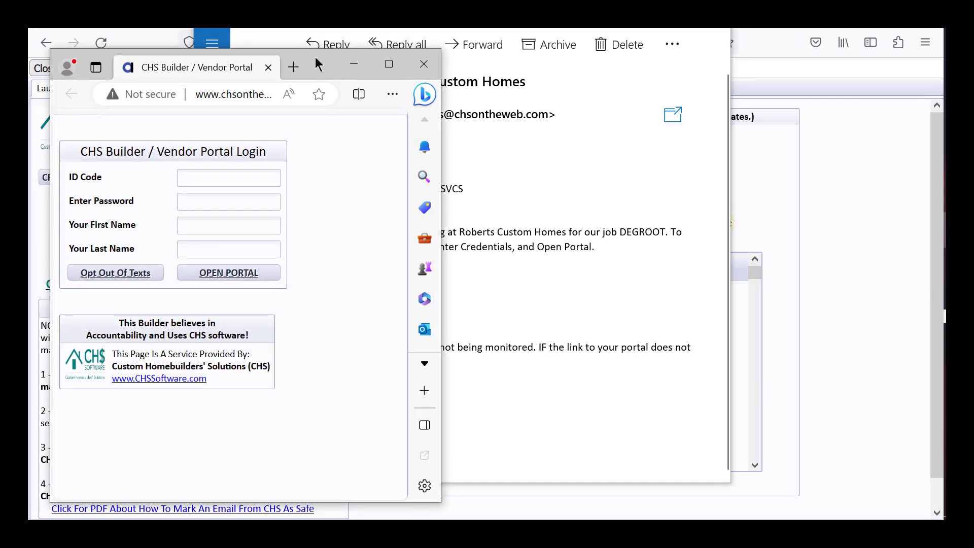
drag(315, 58, 495, 23)
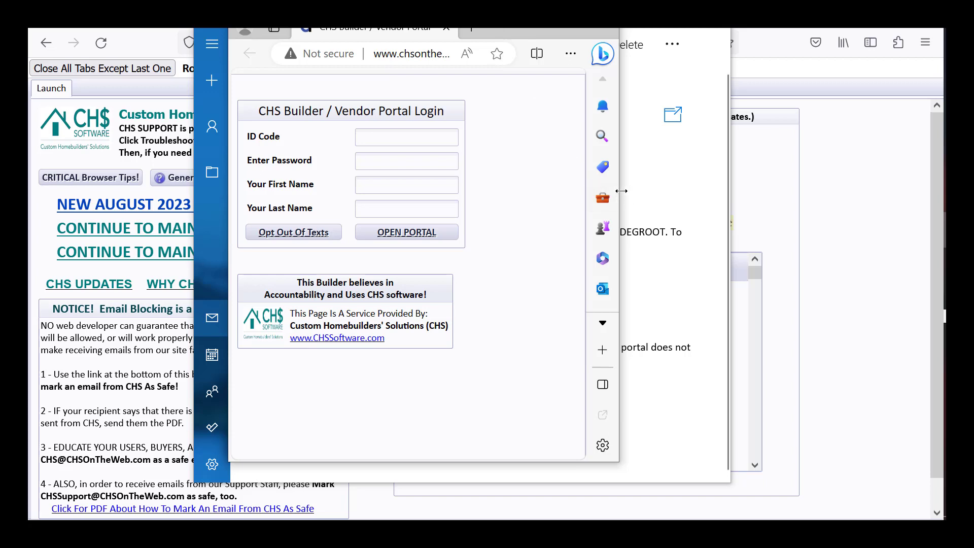
drag(622, 191, 611, 190)
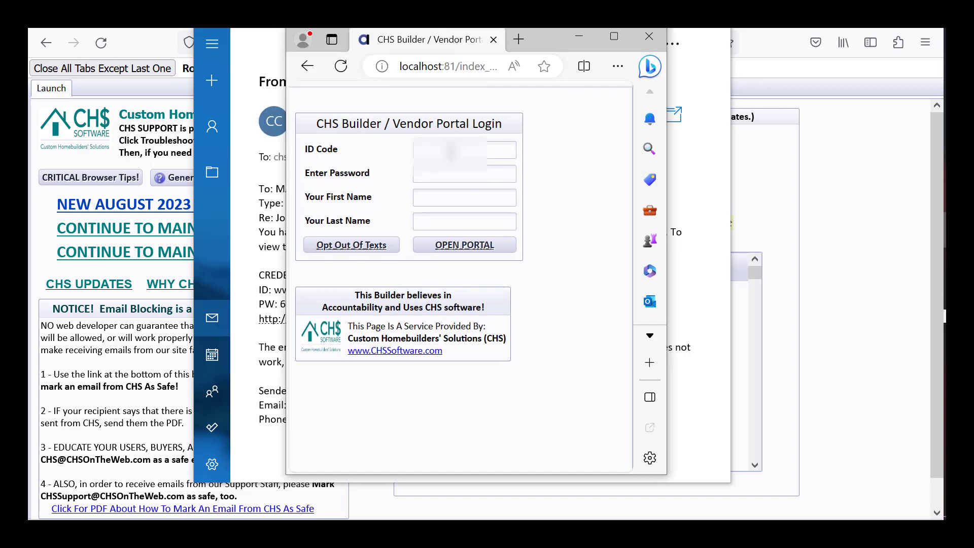
- Fill in the vendor portal login with the emailed ID code, the password, and the vendor's first and last name
click(451, 152)
key(ctrl+v)
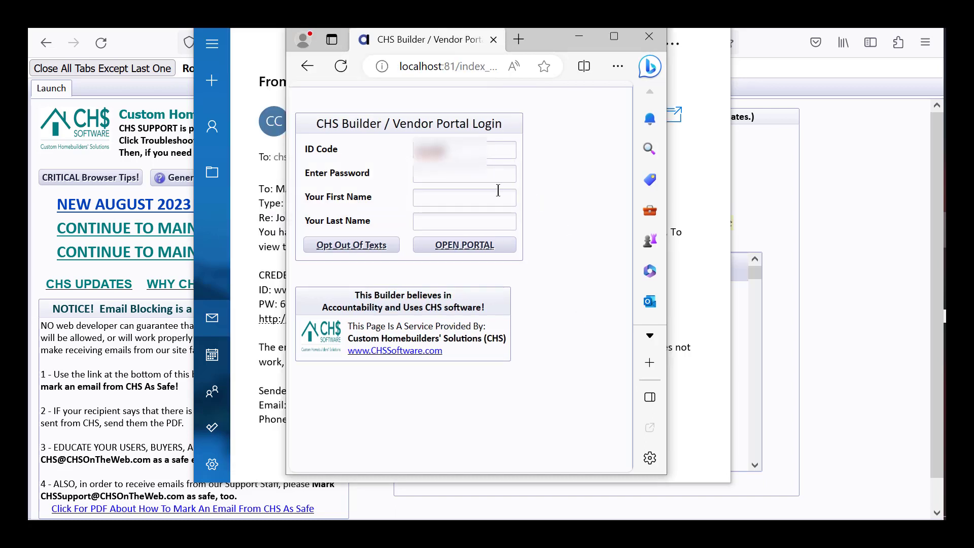
click(495, 173)
key(ctrl+v)
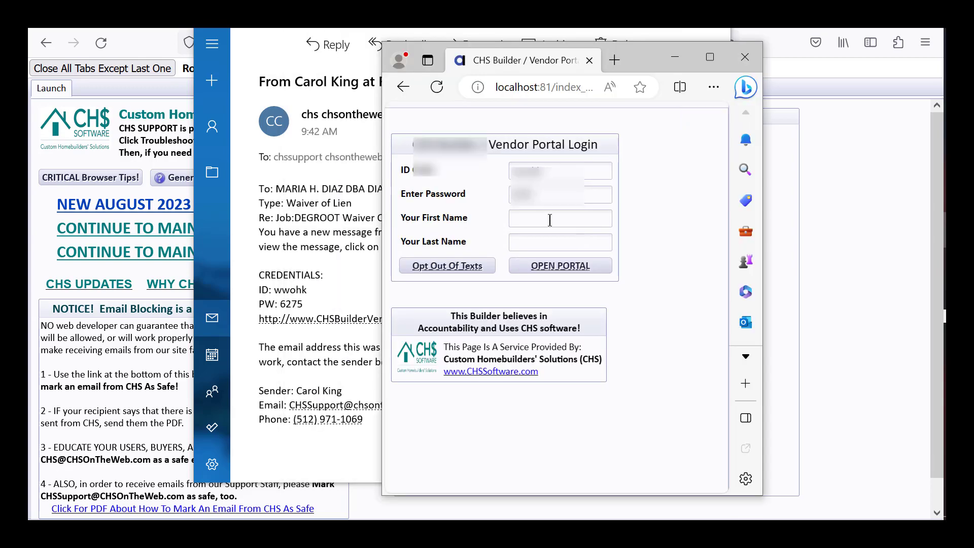
click(548, 219)
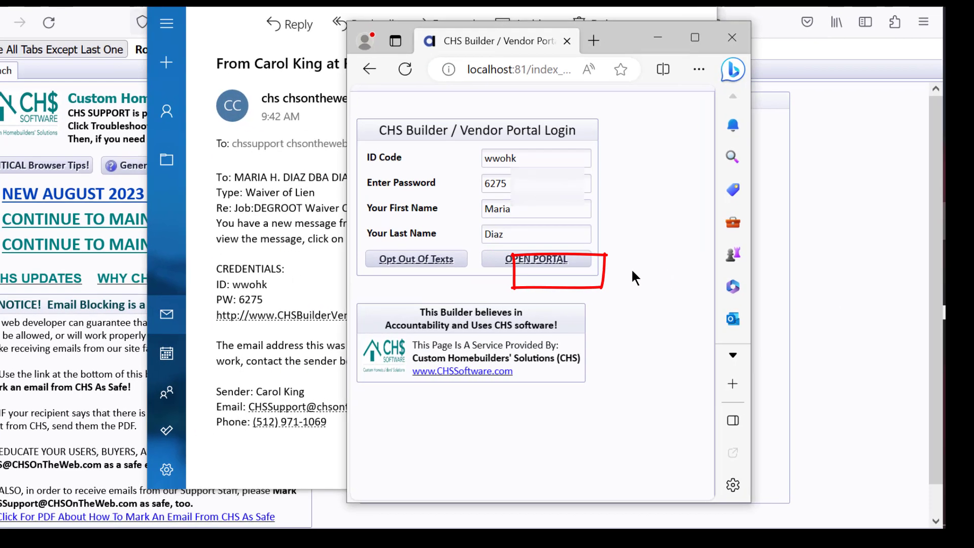
- Open the vendor portal and go to the waivers list from the waiver of lien message
click(536, 258)
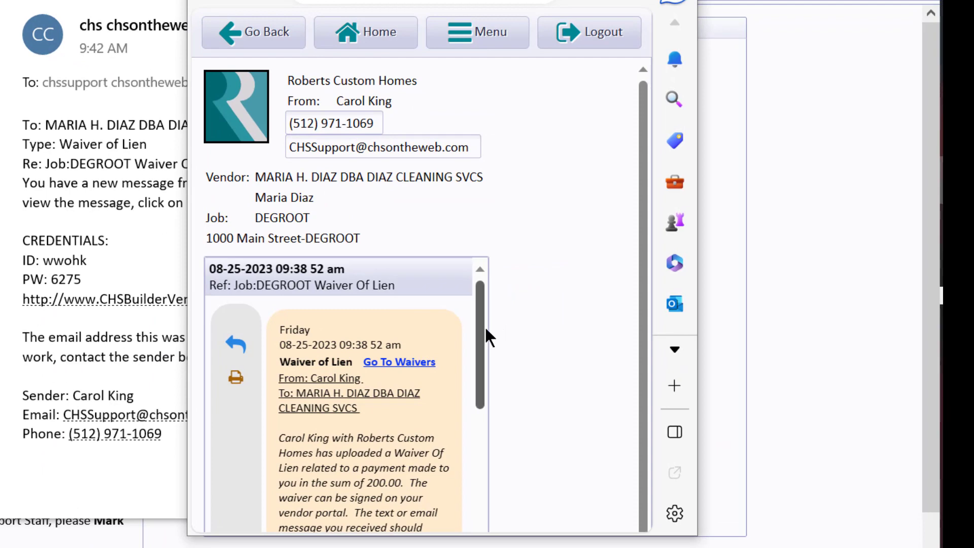
mouse_move(482, 306)
mouse_down()
mouse_move(484, 408)
mouse_move(477, 294)
mouse_move(473, 444)
mouse_move(478, 315)
mouse_move(477, 332)
mouse_up()
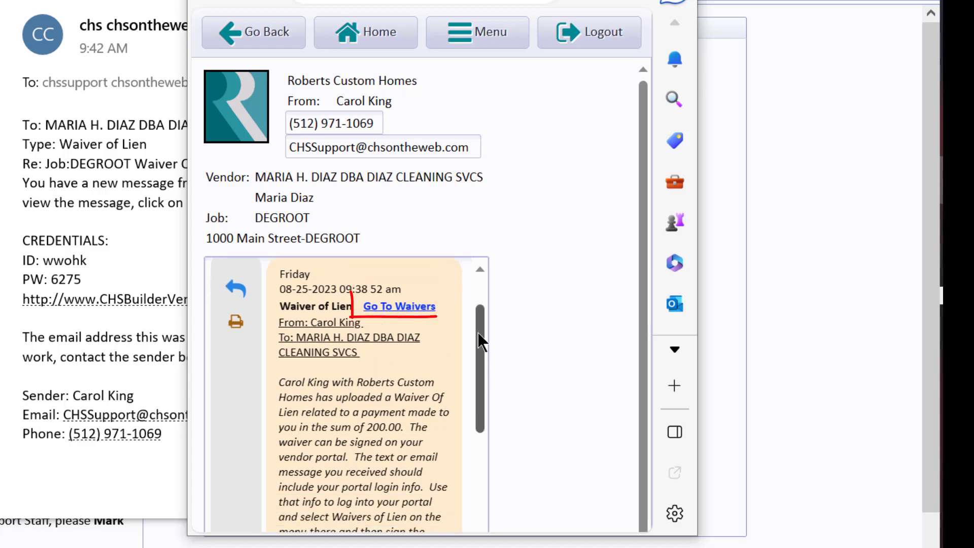
click(408, 308)
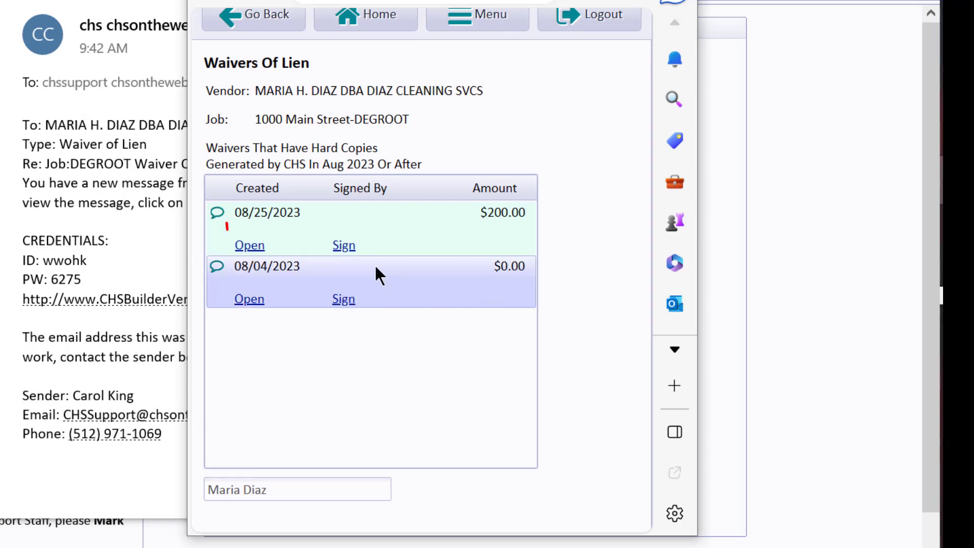
- Open the $200.00 waiver created 08/25/2023, review it through the signature lines, and return to the waivers list
click(249, 245)
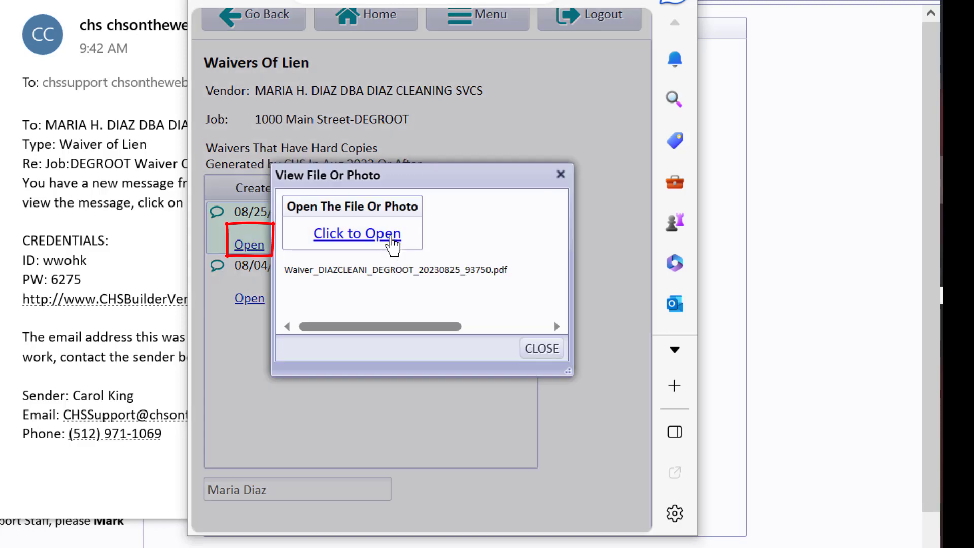
click(388, 238)
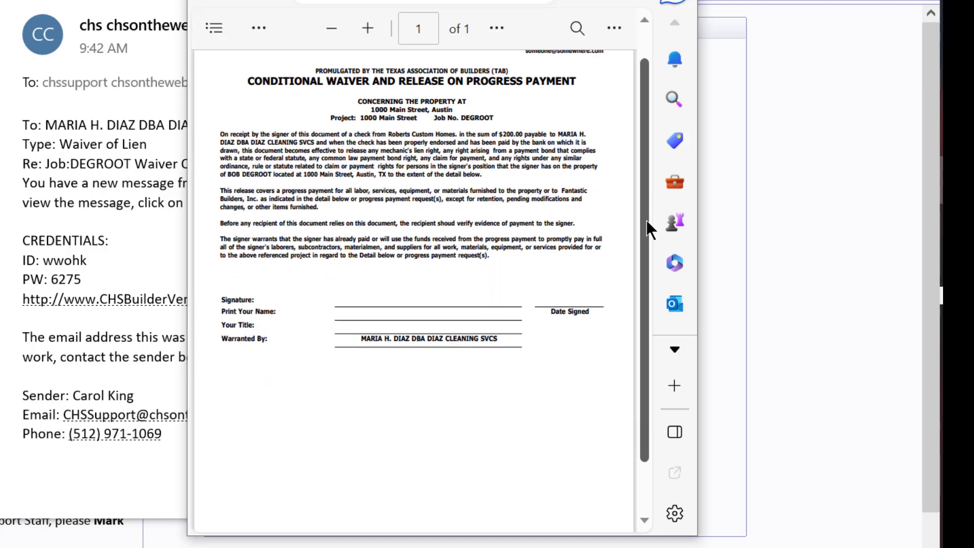
drag(645, 224, 650, 306)
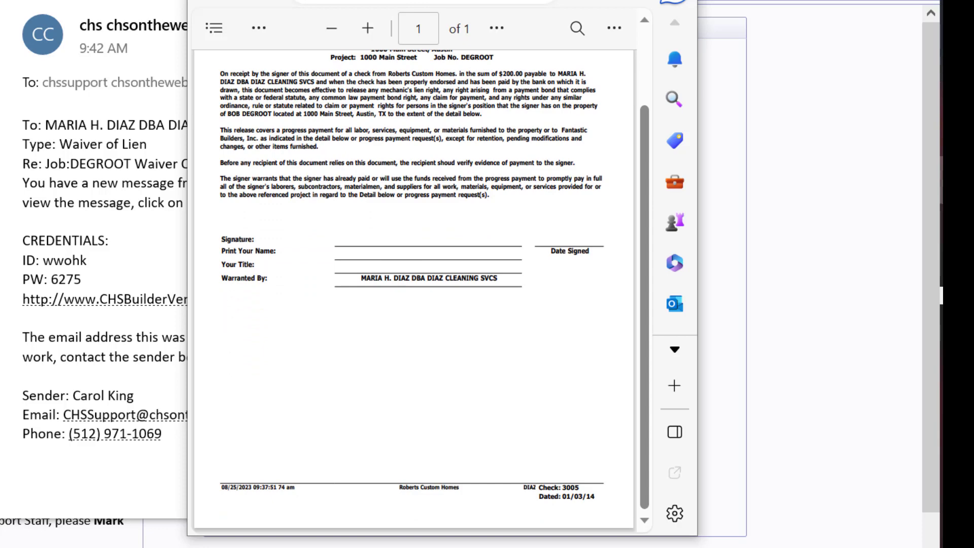
key(alt+Left)
click(531, 353)
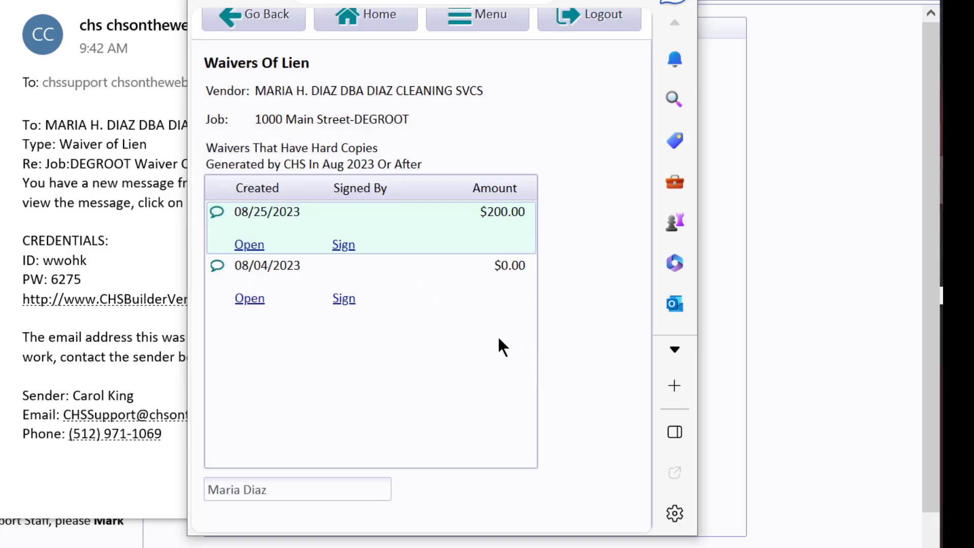
- Start signing the $200.00 waiver created 08/25/2023, draw the vendor's signature in the signature box, and commit it
click(343, 244)
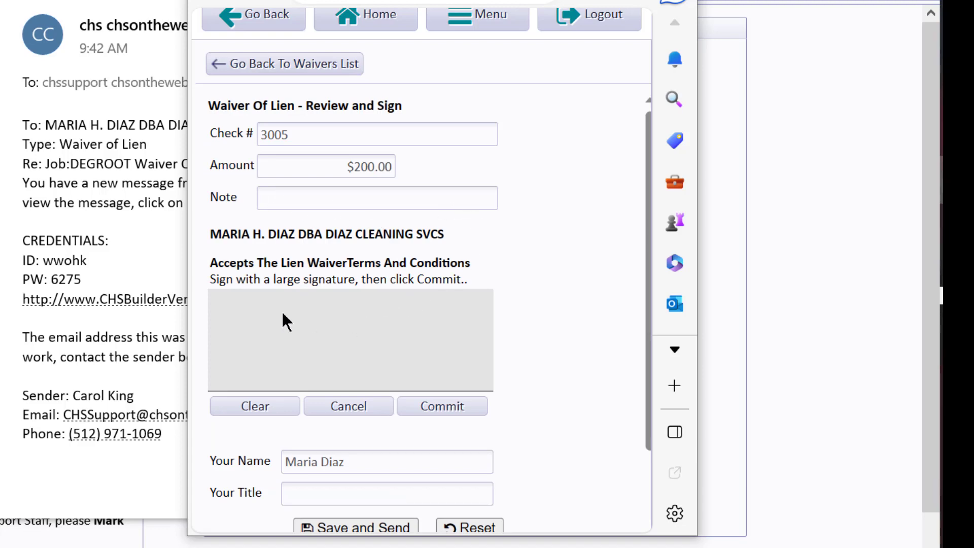
mouse_move(234, 313)
mouse_down()
mouse_move(263, 300)
mouse_move(291, 390)
mouse_up()
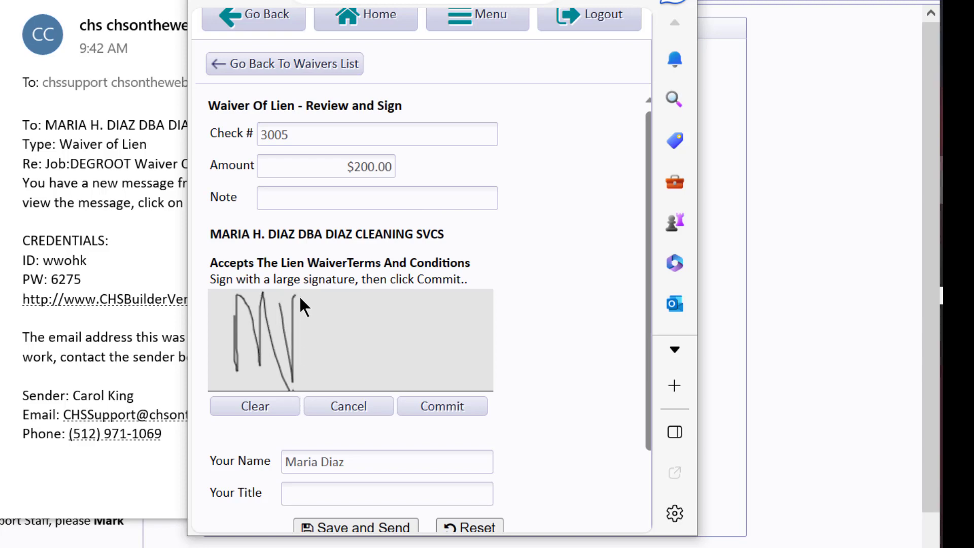
mouse_move(300, 297)
mouse_down()
mouse_move(291, 402)
mouse_move(363, 354)
mouse_up()
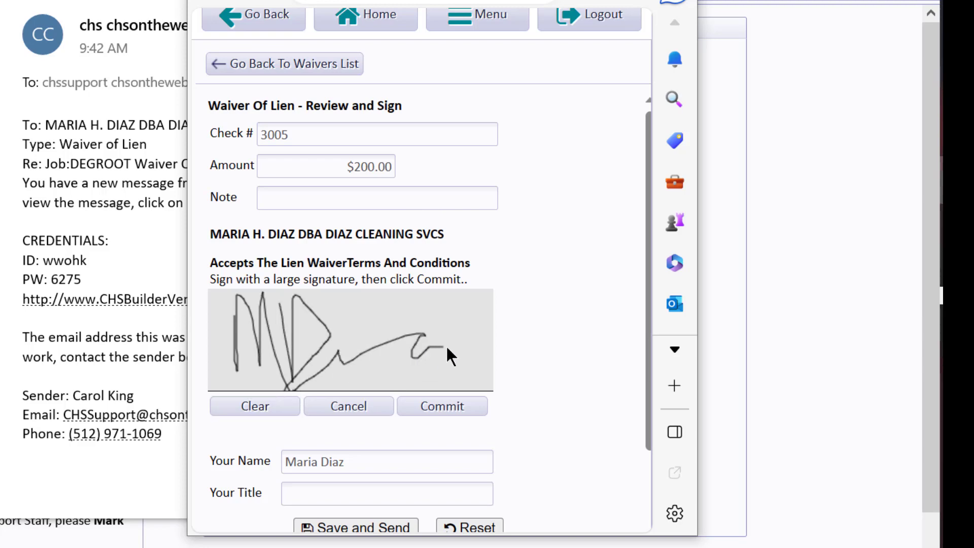
drag(446, 348, 482, 302)
drag(355, 314, 344, 333)
click(460, 404)
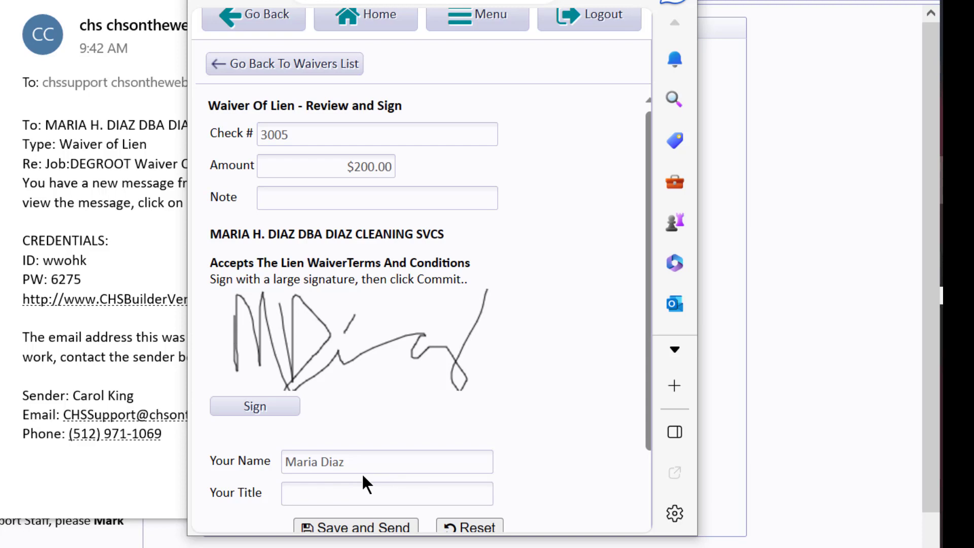
- Enter Owner as the signer's title, save and send the signed waiver, and dismiss the message
text(Owner)
scroll(637, 342, down, 1)
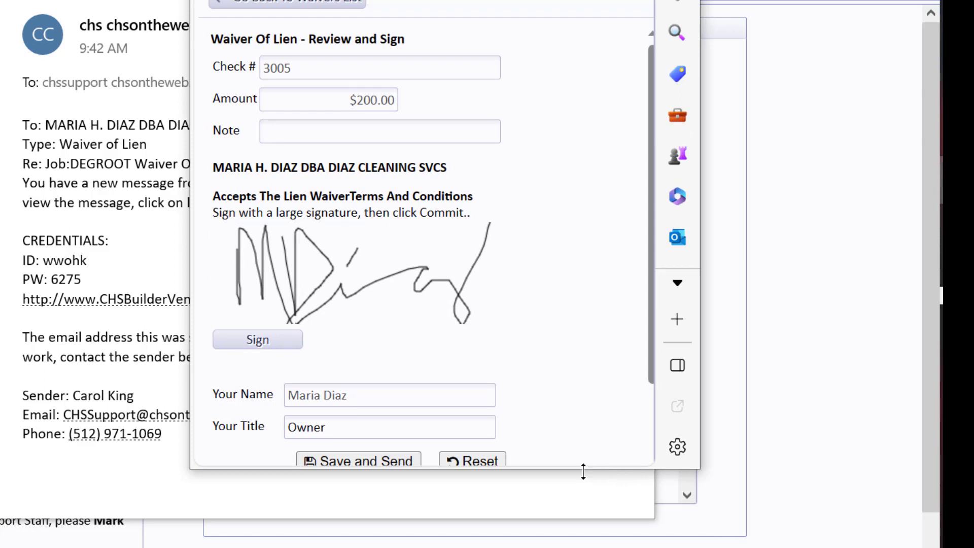
drag(583, 470, 341, 492)
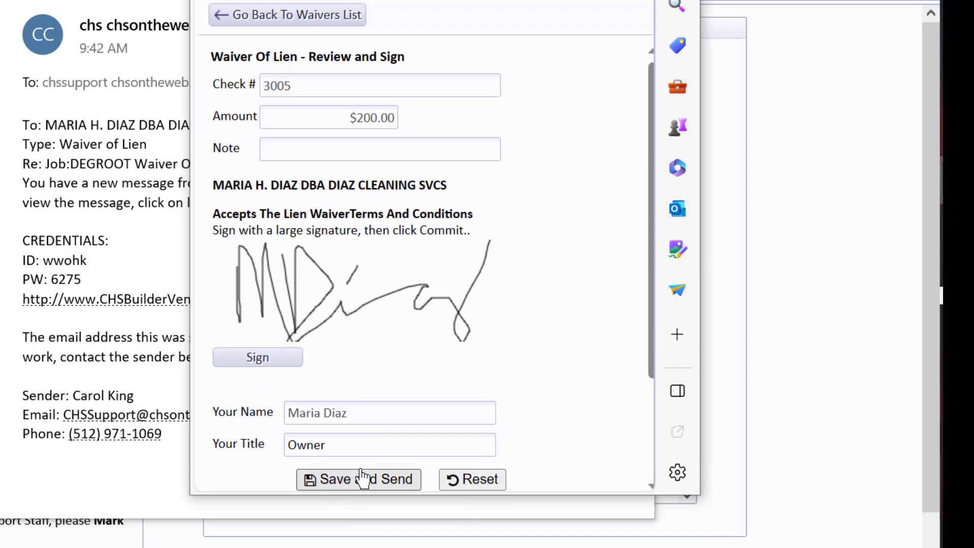
click(362, 478)
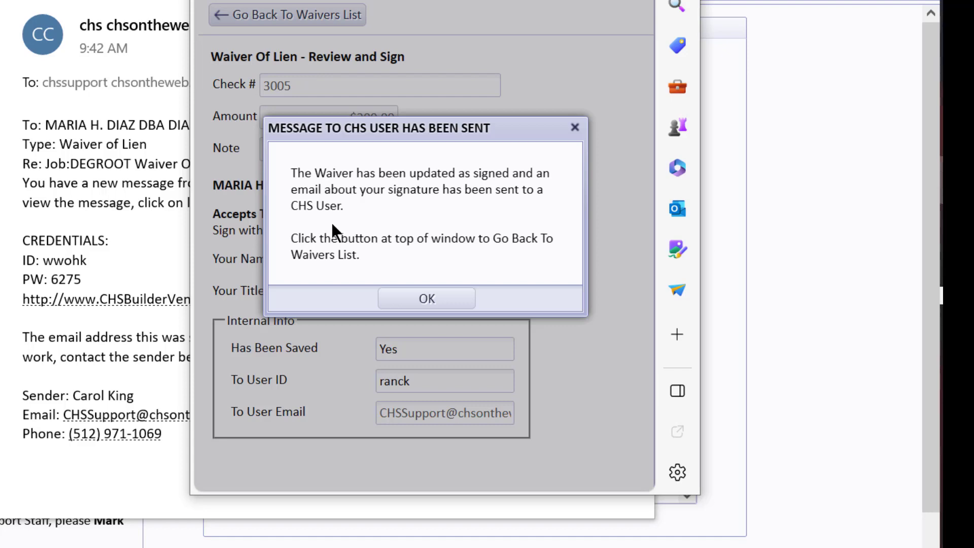
click(452, 294)
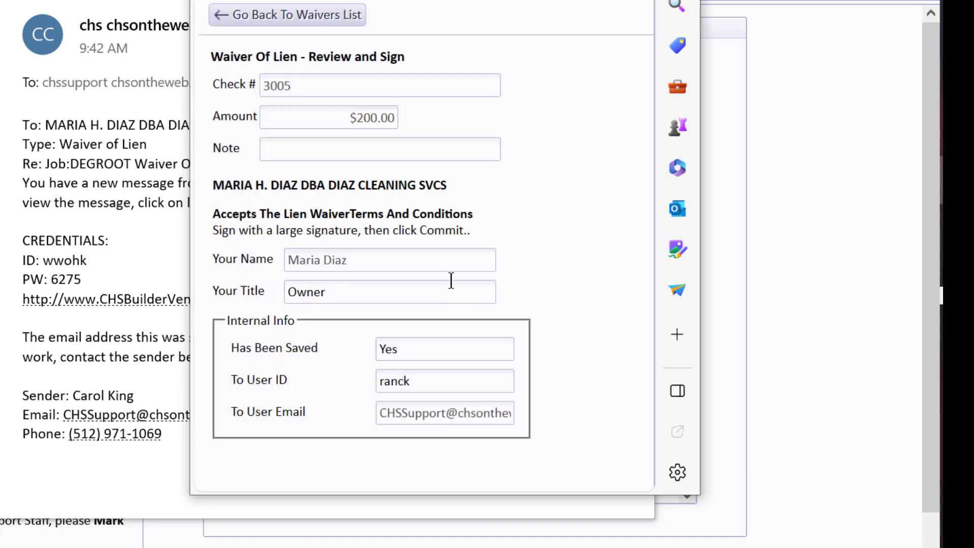
- Return to the waivers list, review the PDF of the signed $200.00 waiver, and close the file viewer
click(349, 30)
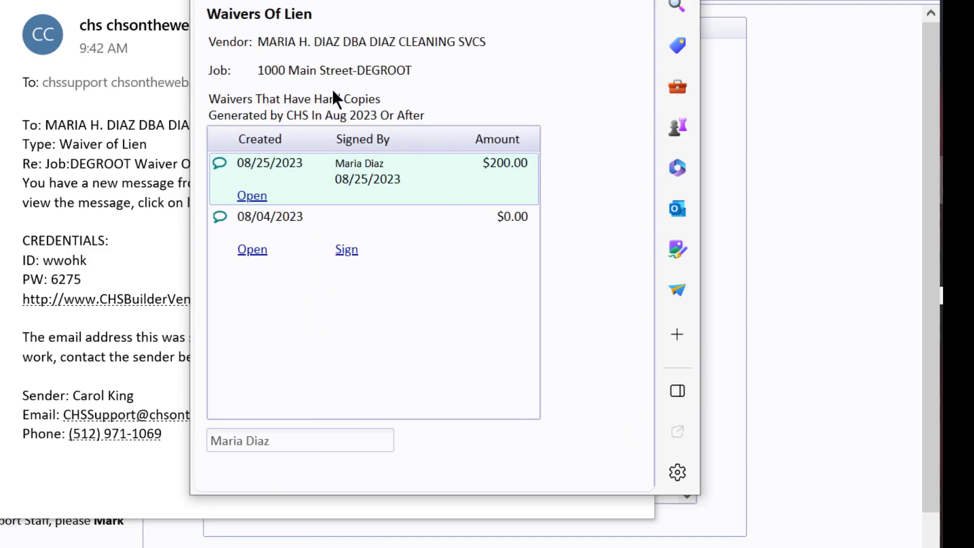
click(252, 196)
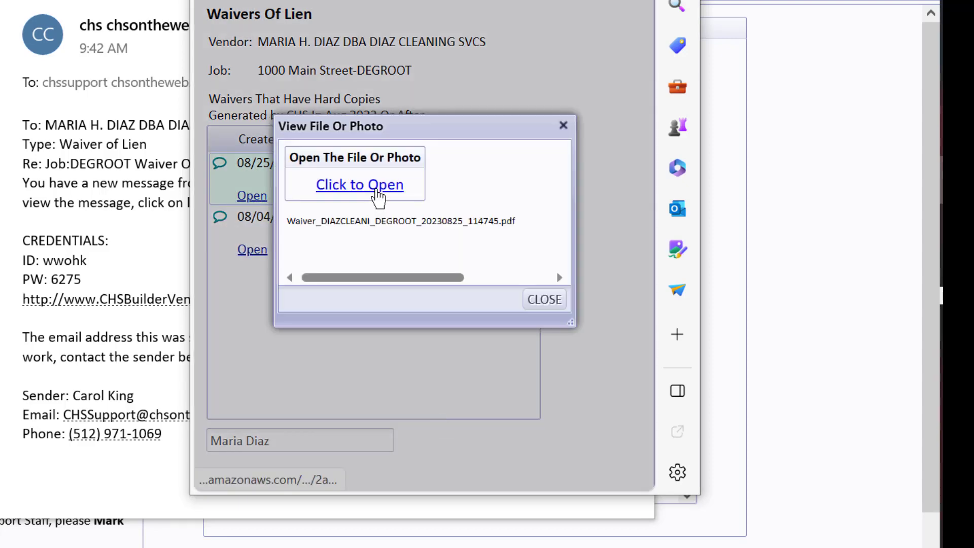
click(376, 200)
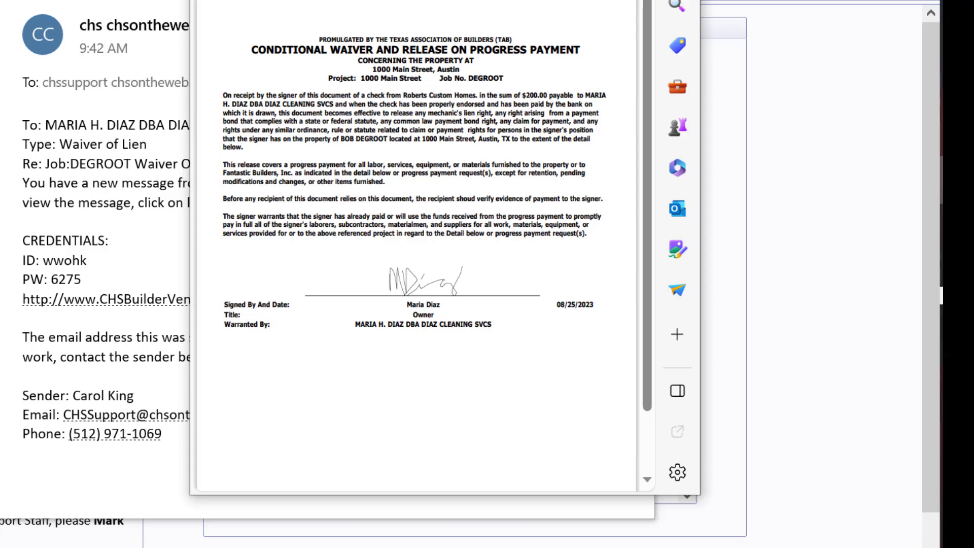
key(ctrl+w)
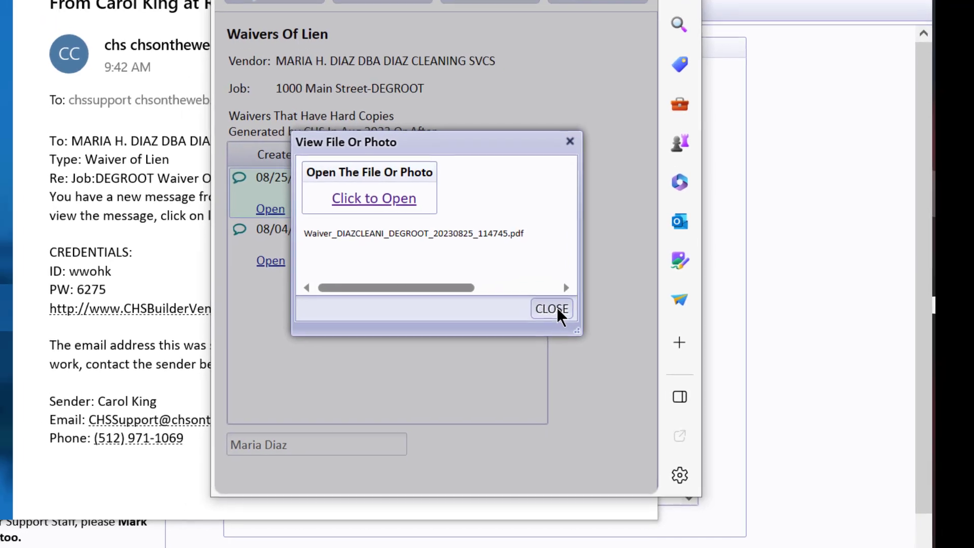
click(548, 300)
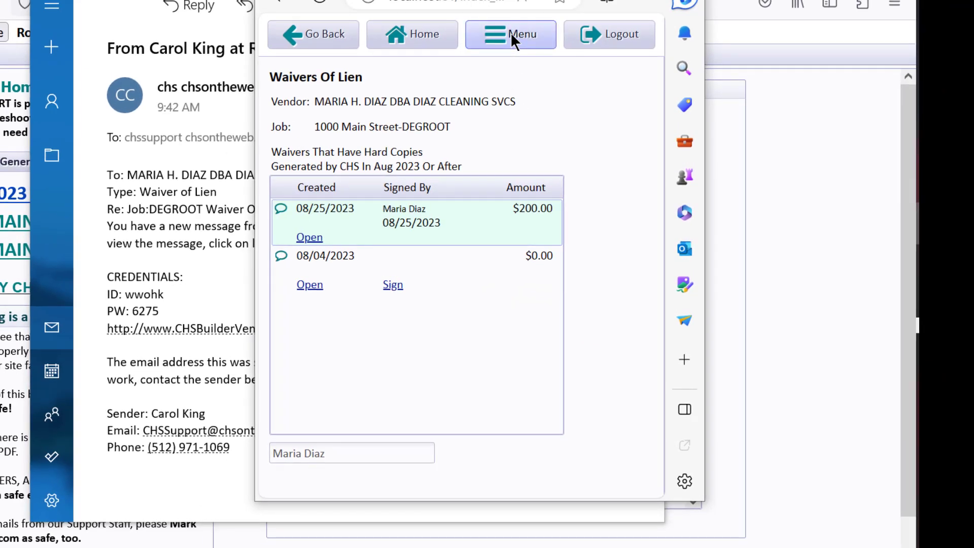
- View the job's purchase/work orders and its scheduled tasks in the vendor portal
click(510, 32)
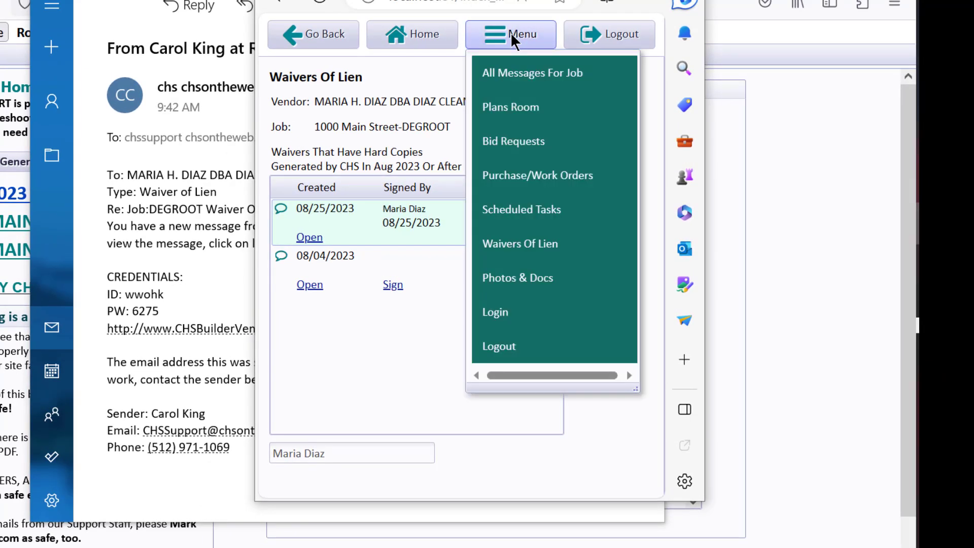
click(525, 179)
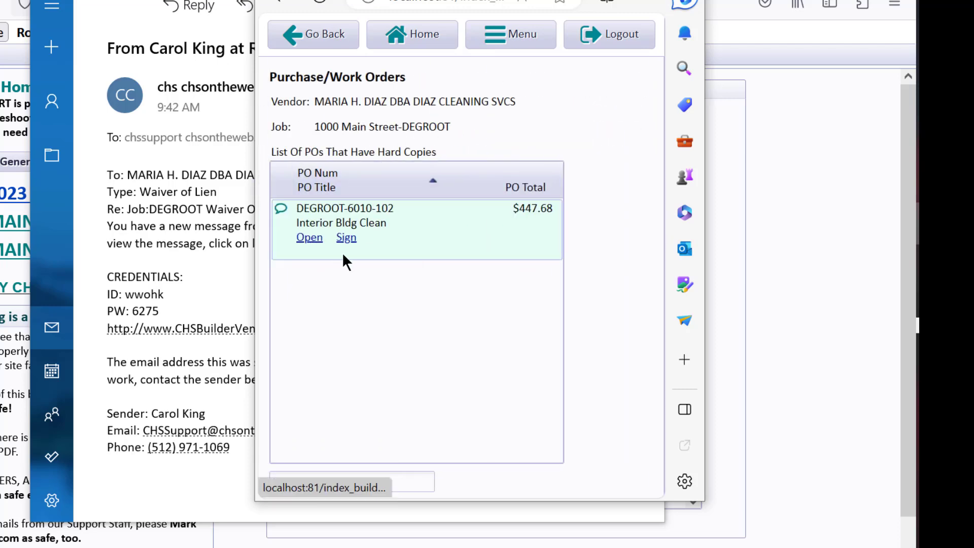
click(516, 38)
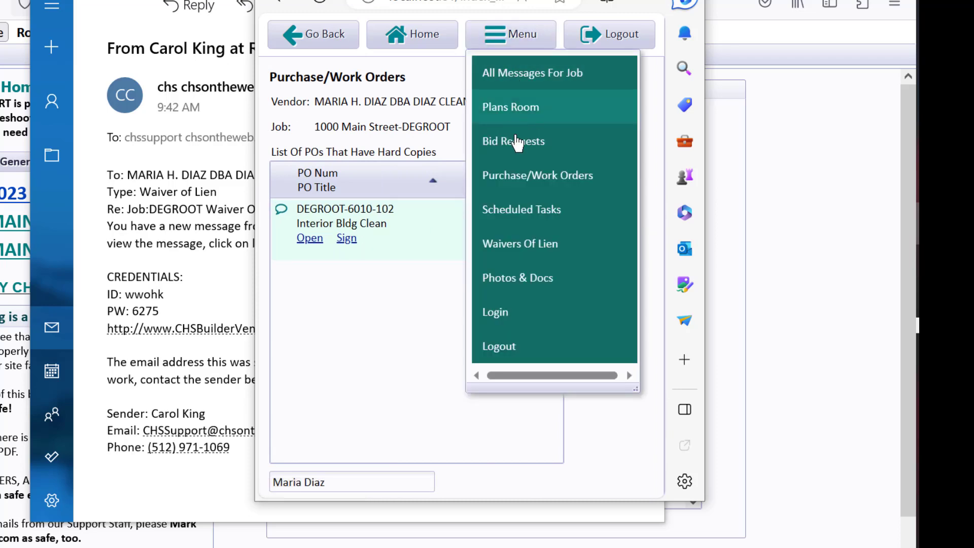
click(540, 210)
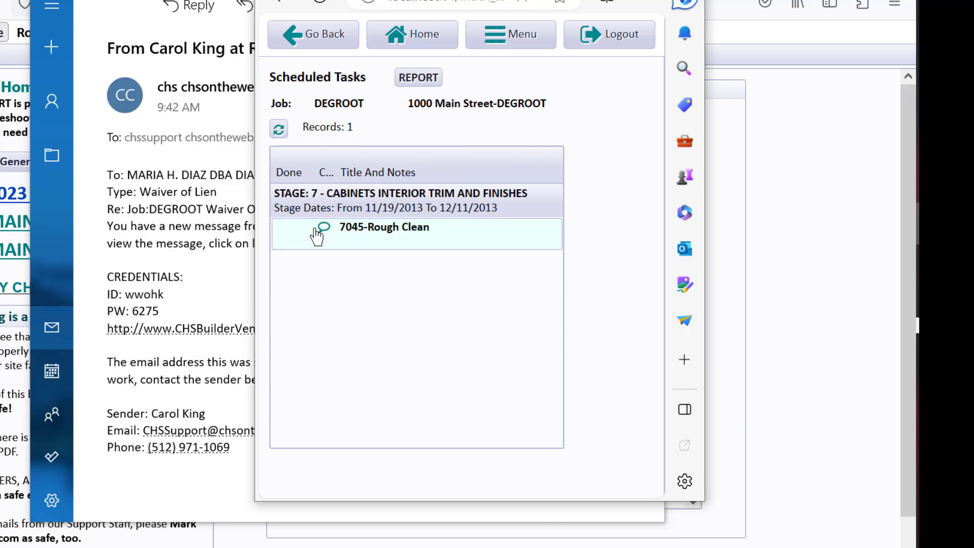
- View the job's bid requests, return to the portal home, and view the Plans Room files
click(509, 32)
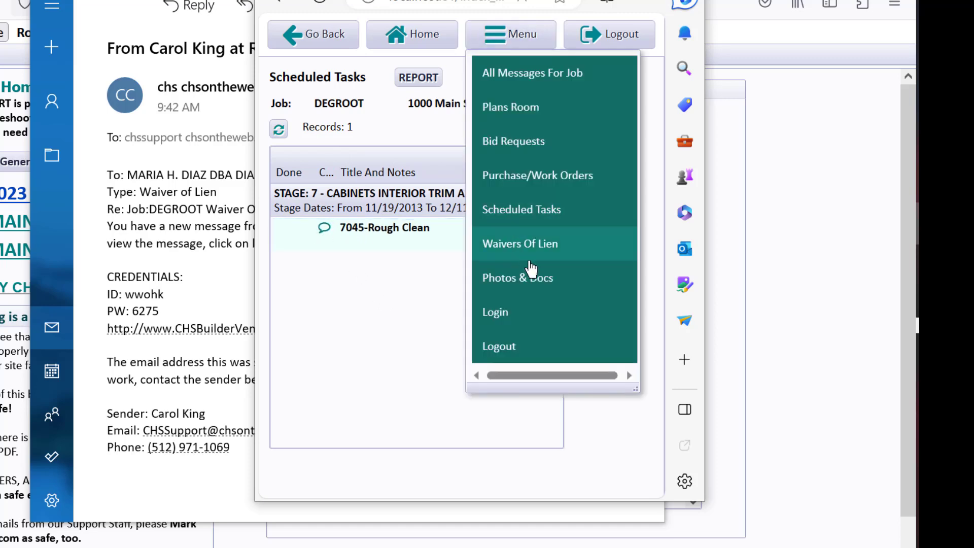
click(504, 154)
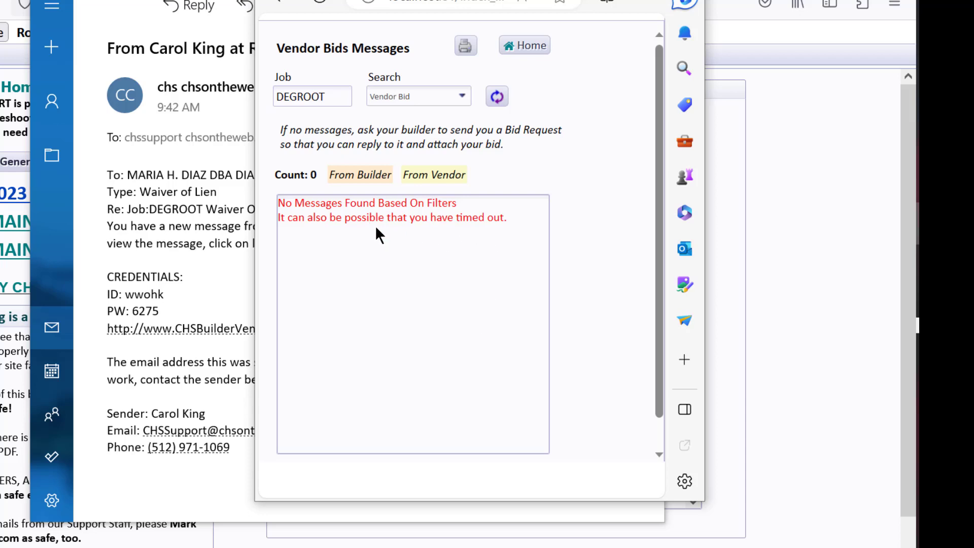
click(535, 55)
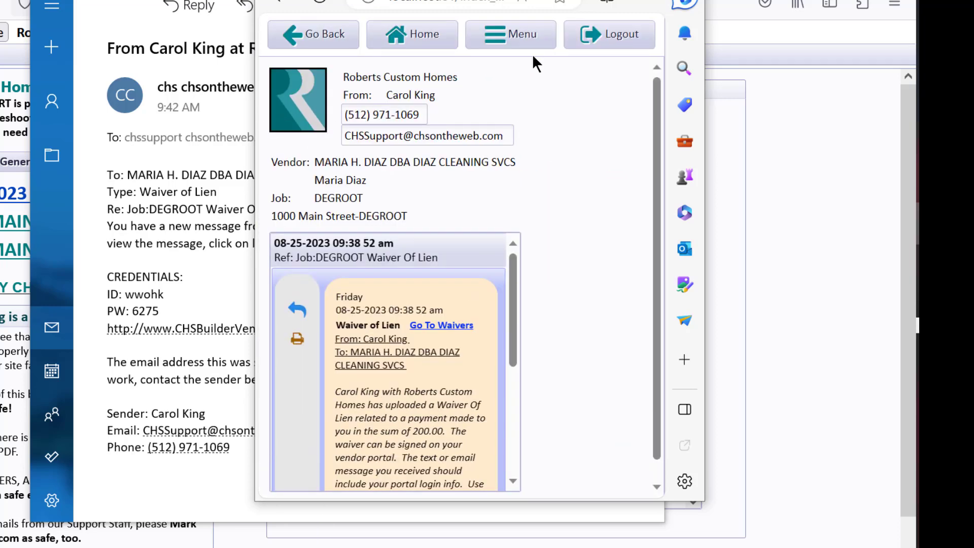
click(528, 28)
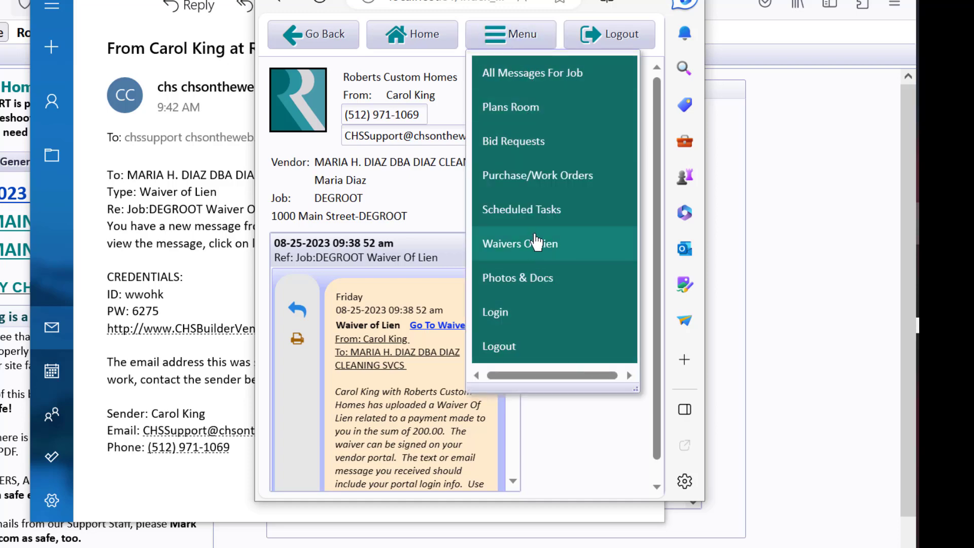
click(521, 110)
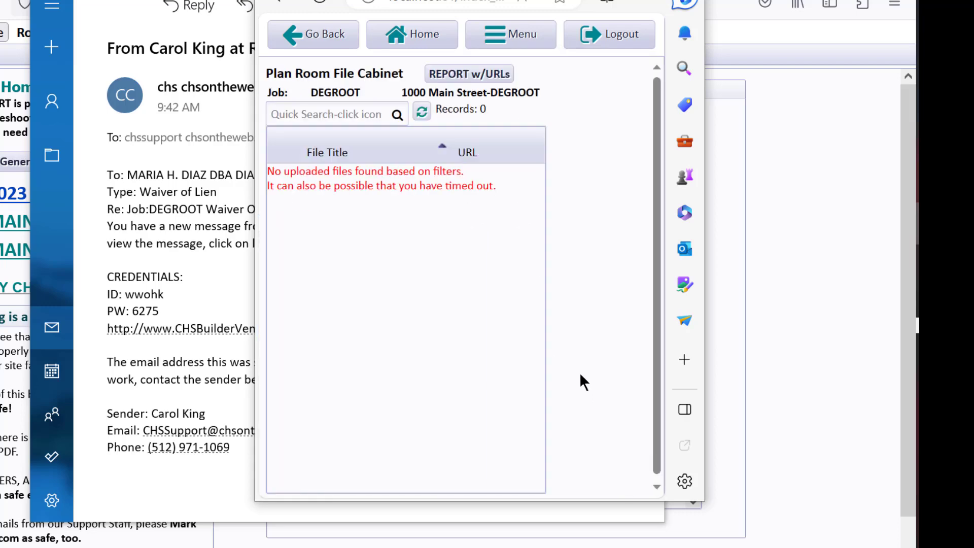
- Open all messages for the job and read the newest Waiver Of Lien message through to its end
click(479, 42)
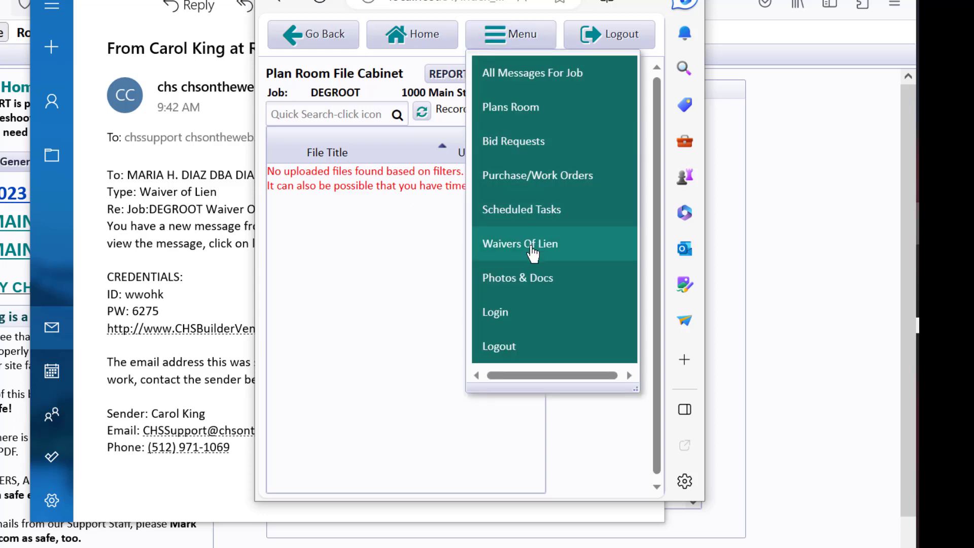
click(530, 74)
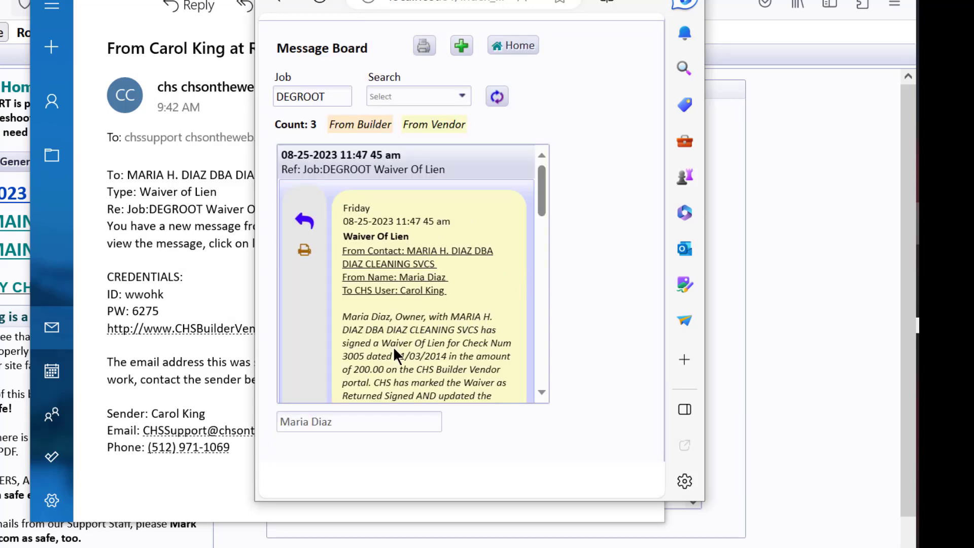
drag(537, 189, 536, 219)
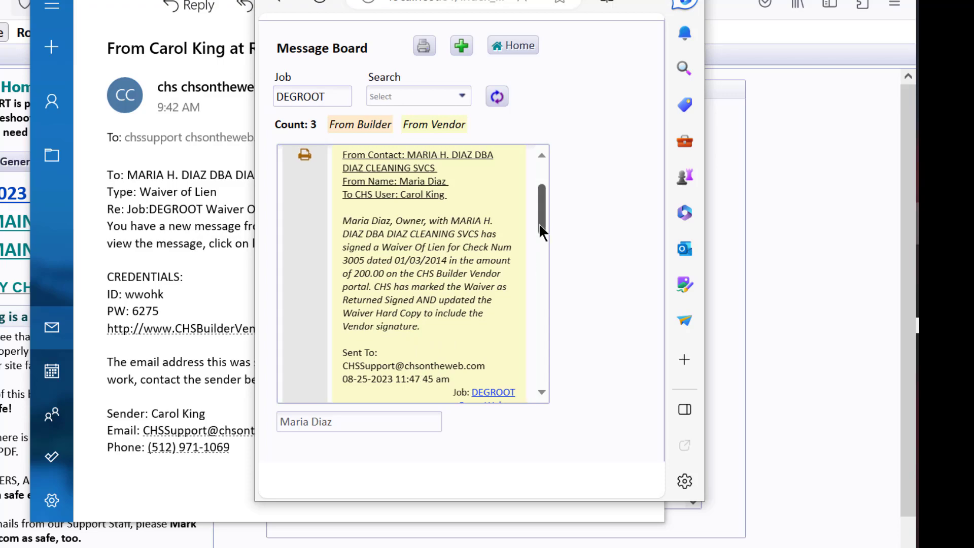
drag(541, 213, 542, 249)
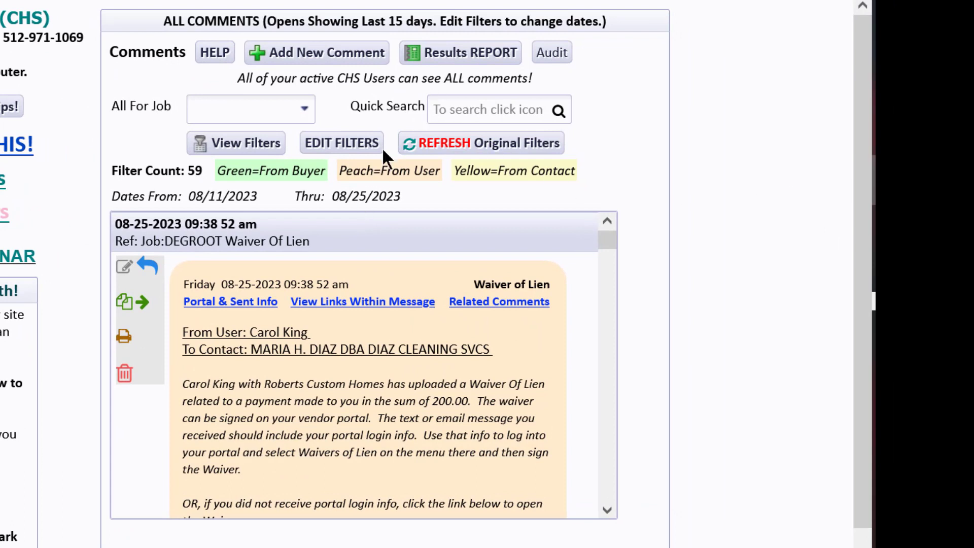
- In the builder's CHS window, refresh the comments to the original filters and review the waiver hard copy linked in the newest comment
click(478, 147)
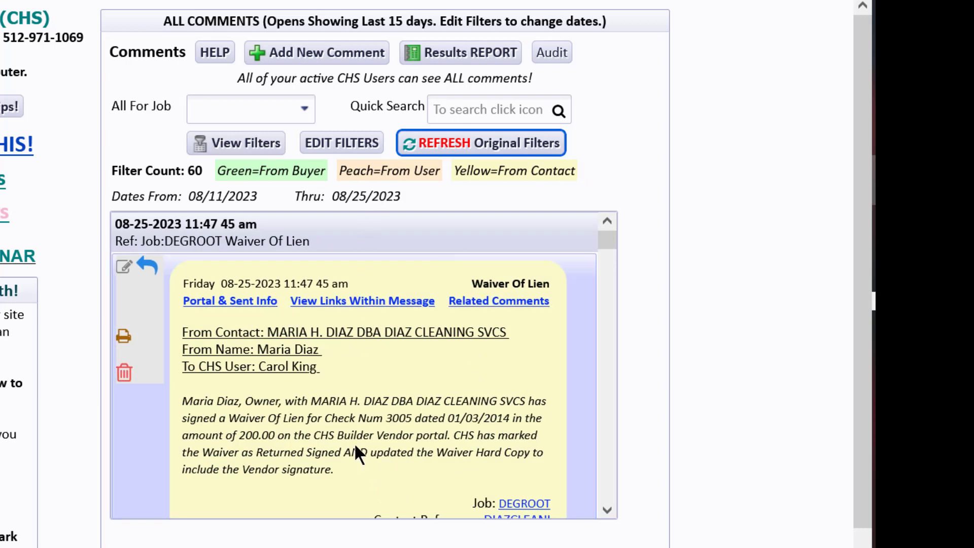
drag(612, 240, 612, 242)
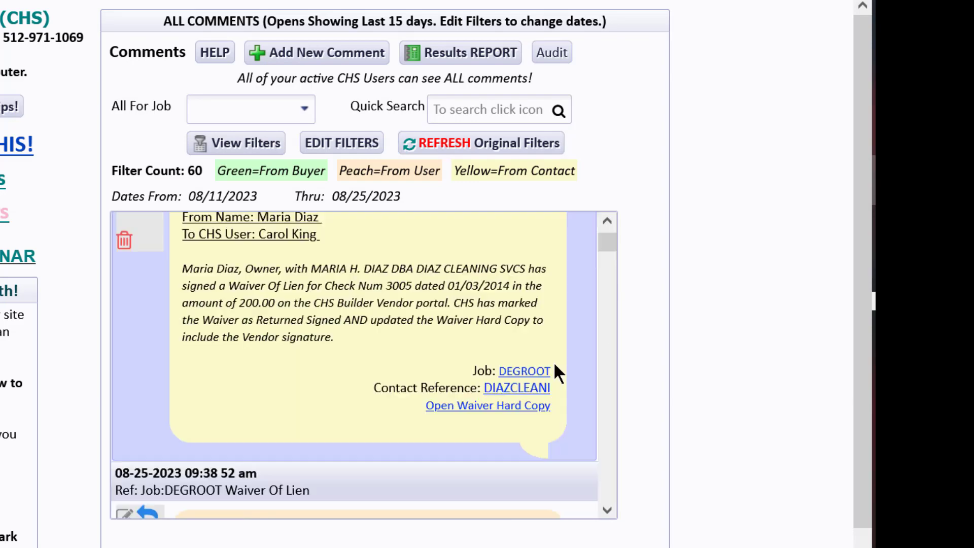
click(533, 405)
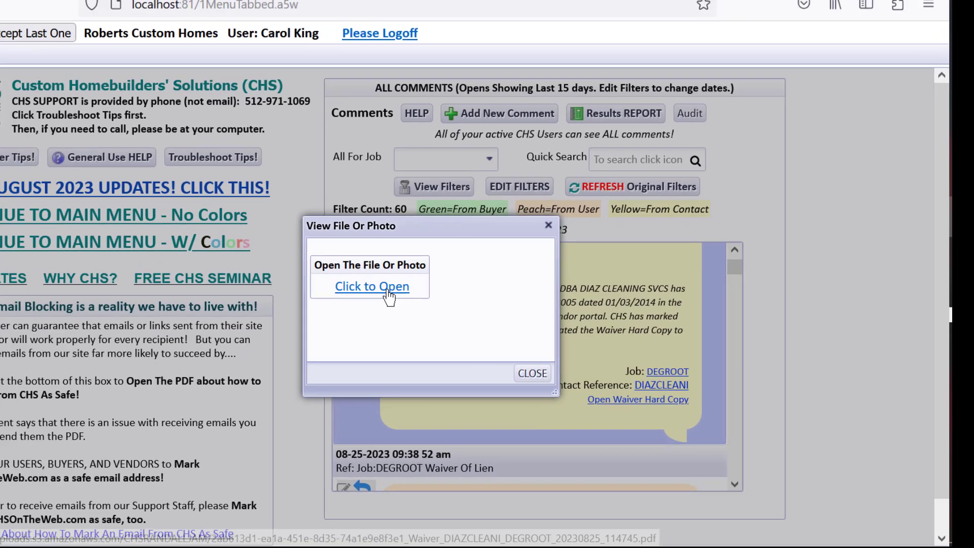
click(388, 291)
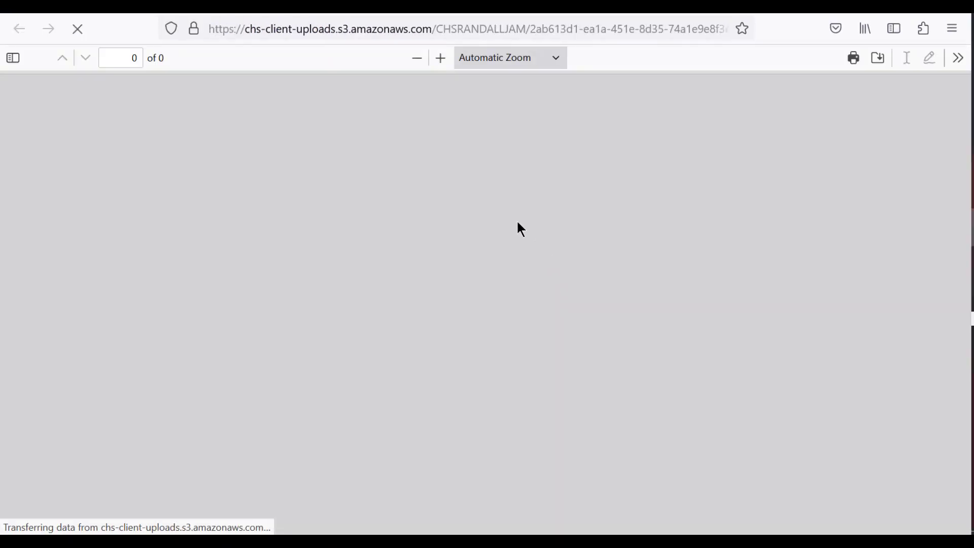
scroll(584, 305, down, 4)
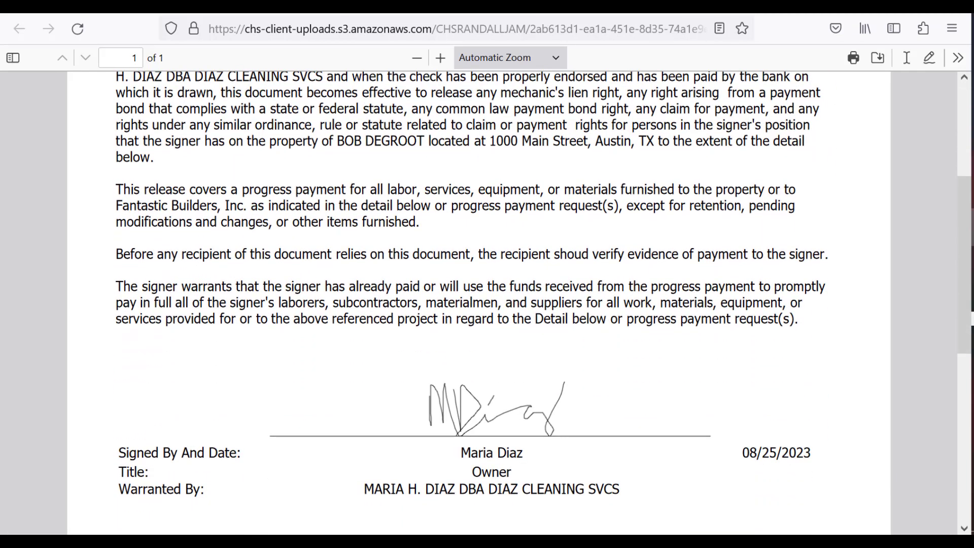
key(ctrl+w)
click(579, 371)
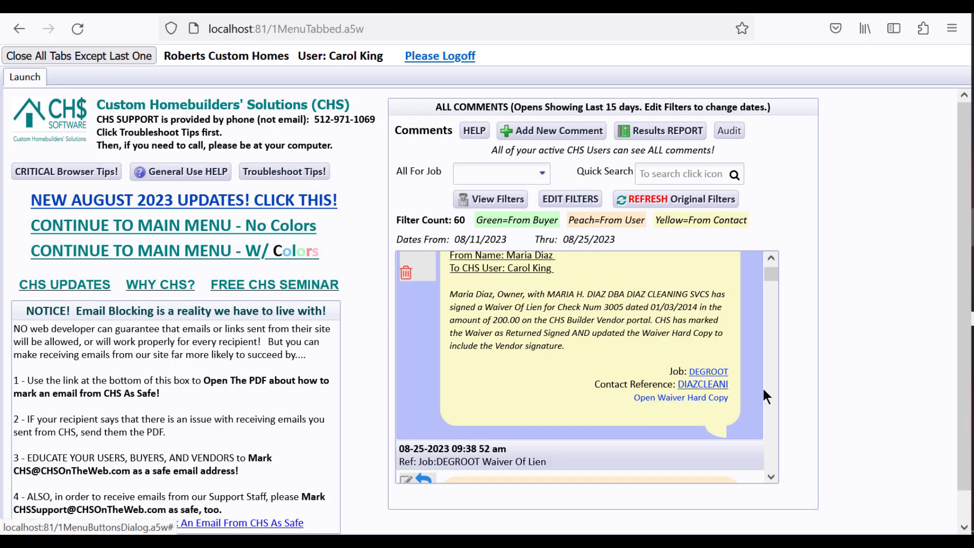
- Go through the colored main menu to the waivers tracking table, check the $200.00 waiver's returned date and signer, and close the table
scroll(426, 329, up, 2)
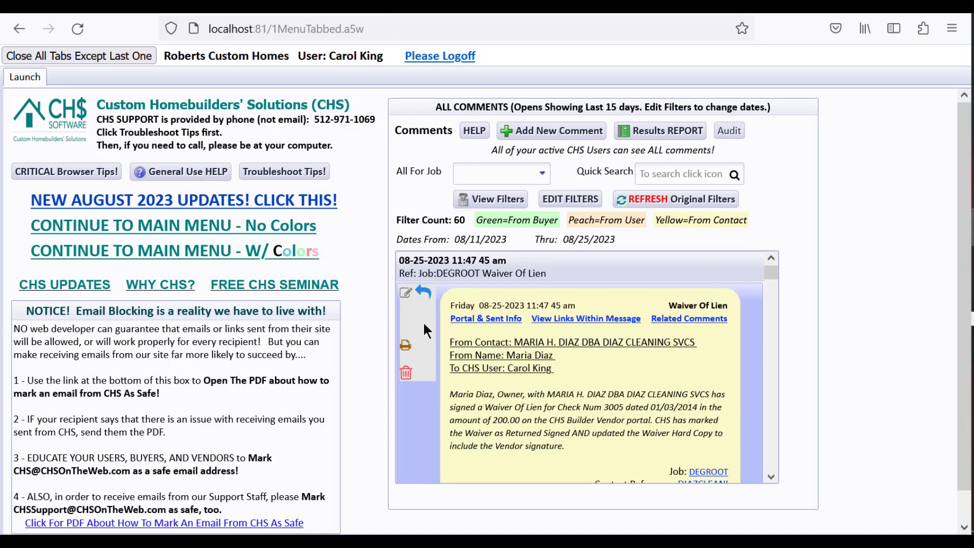
click(306, 251)
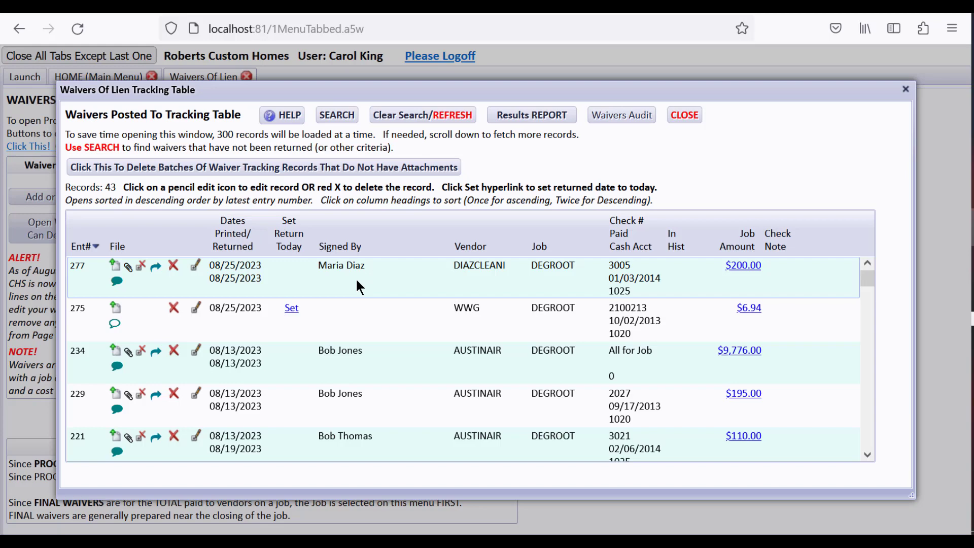
click(685, 116)
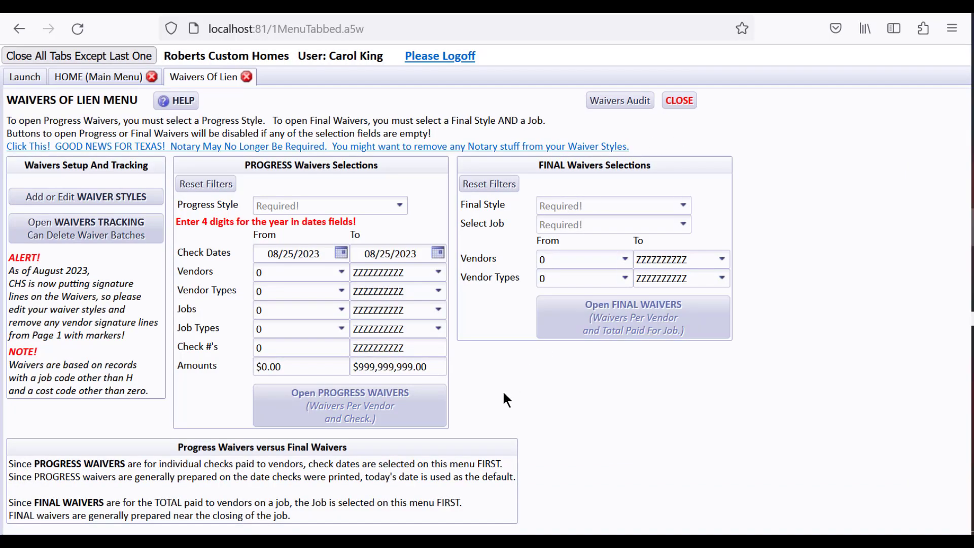